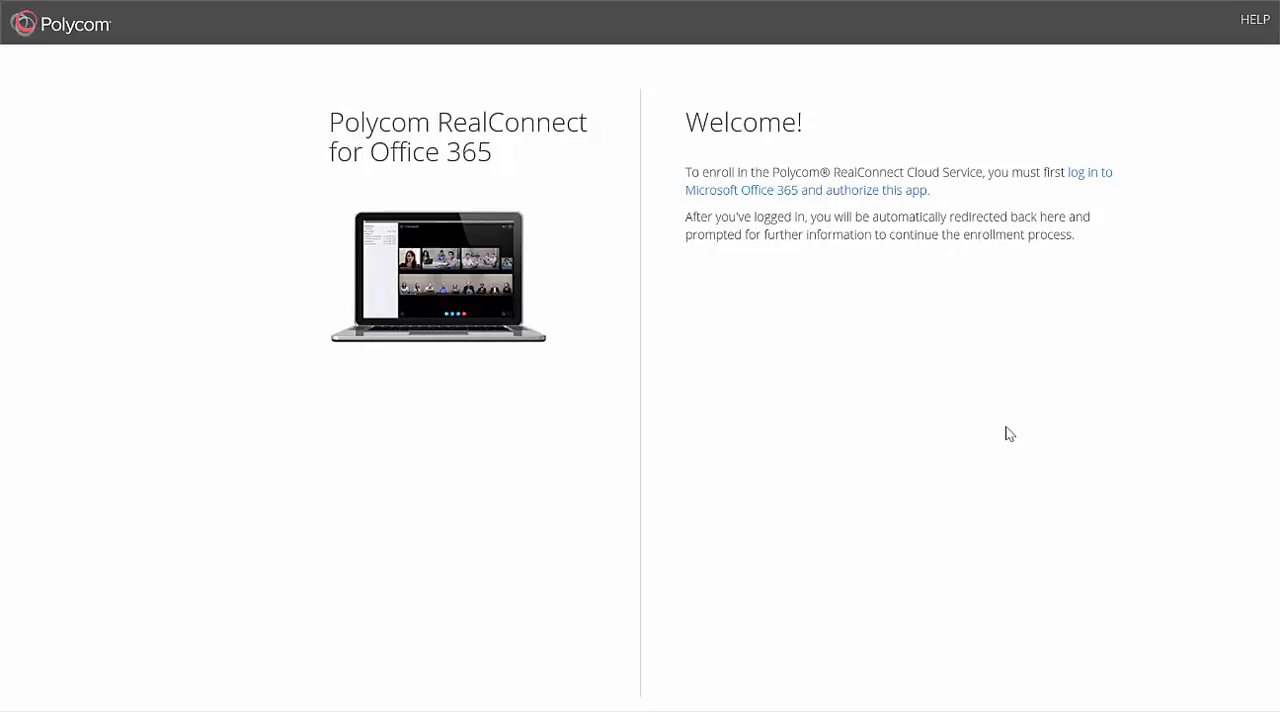
Step: Sign in to Microsoft Office 365 from the enrollment page with the administrator's account email and password
left_click(879, 200)
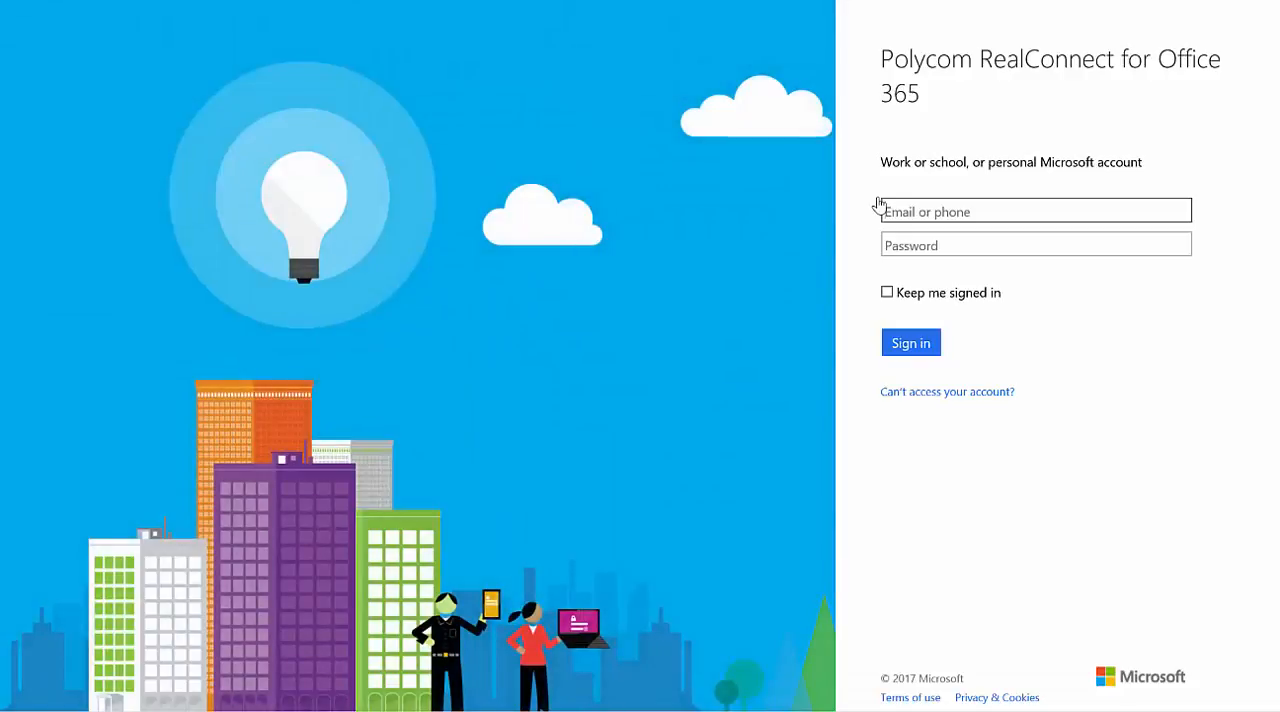
key("ctrl+v")
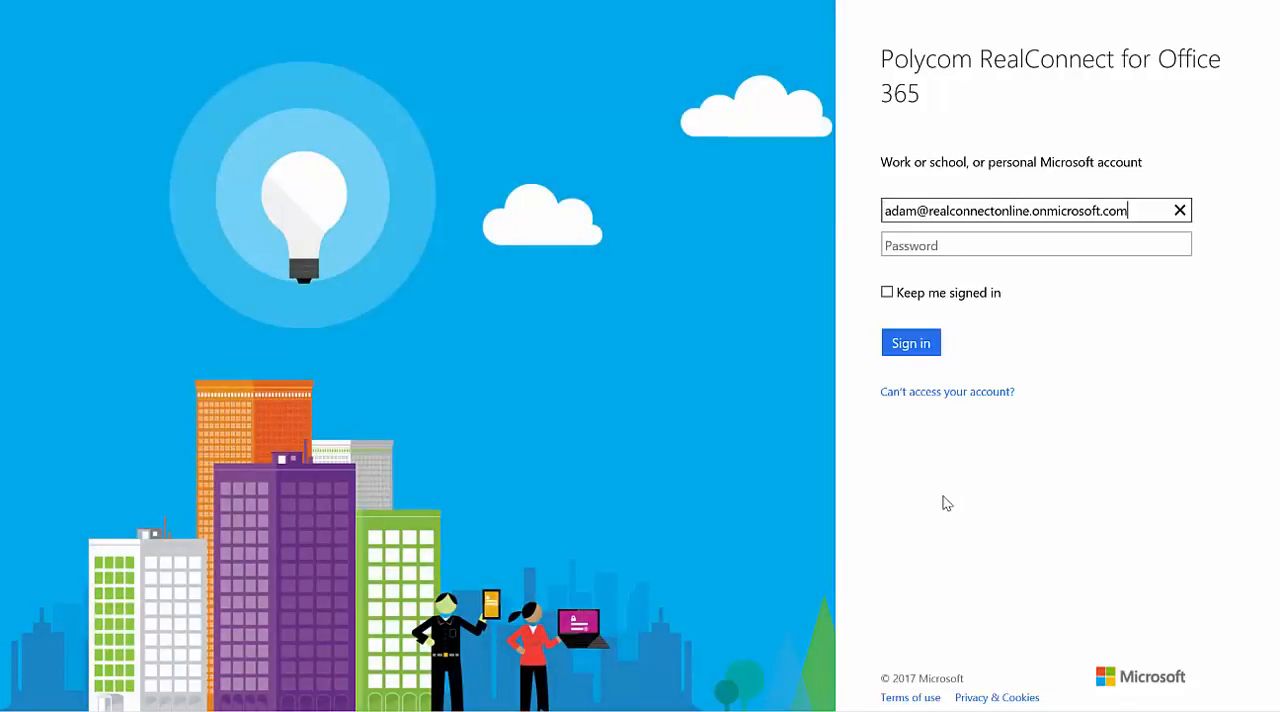
left_click(953, 245)
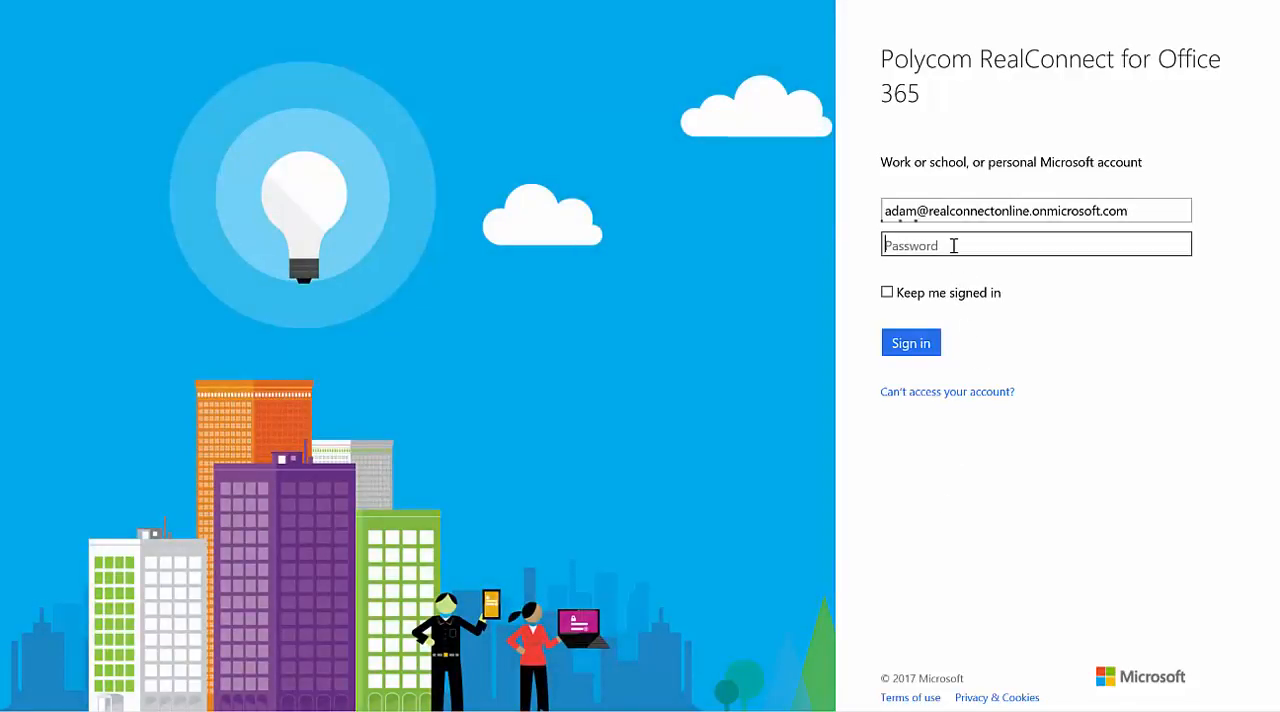
type("**********")
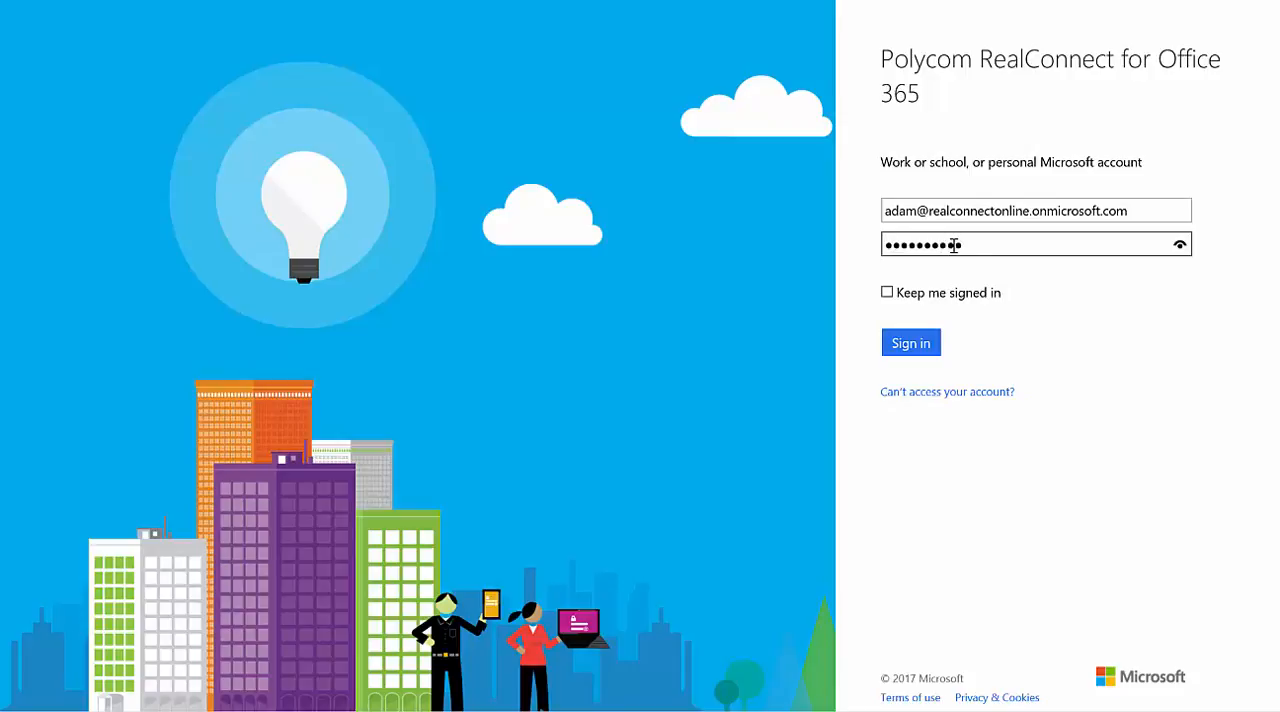
key("Return")
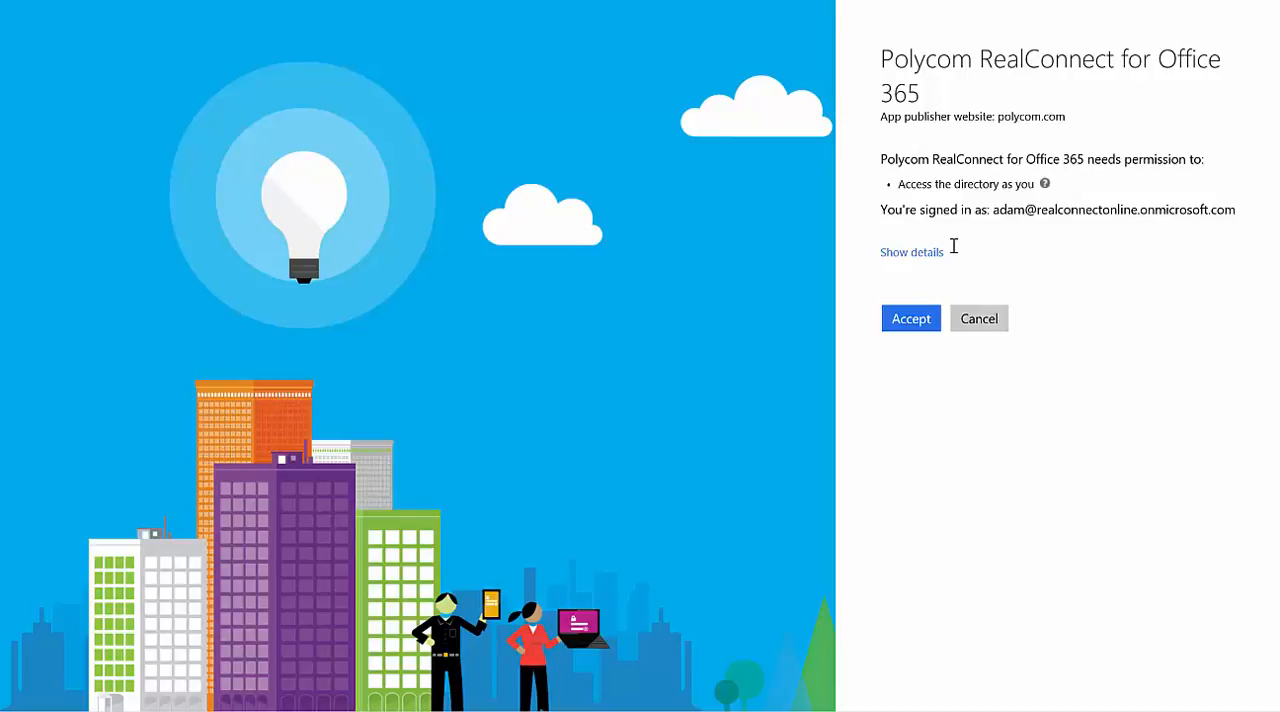
Step: Show the details of the requested directory permission and accept it for Polycom RealConnect for Office 365
left_click(935, 255)
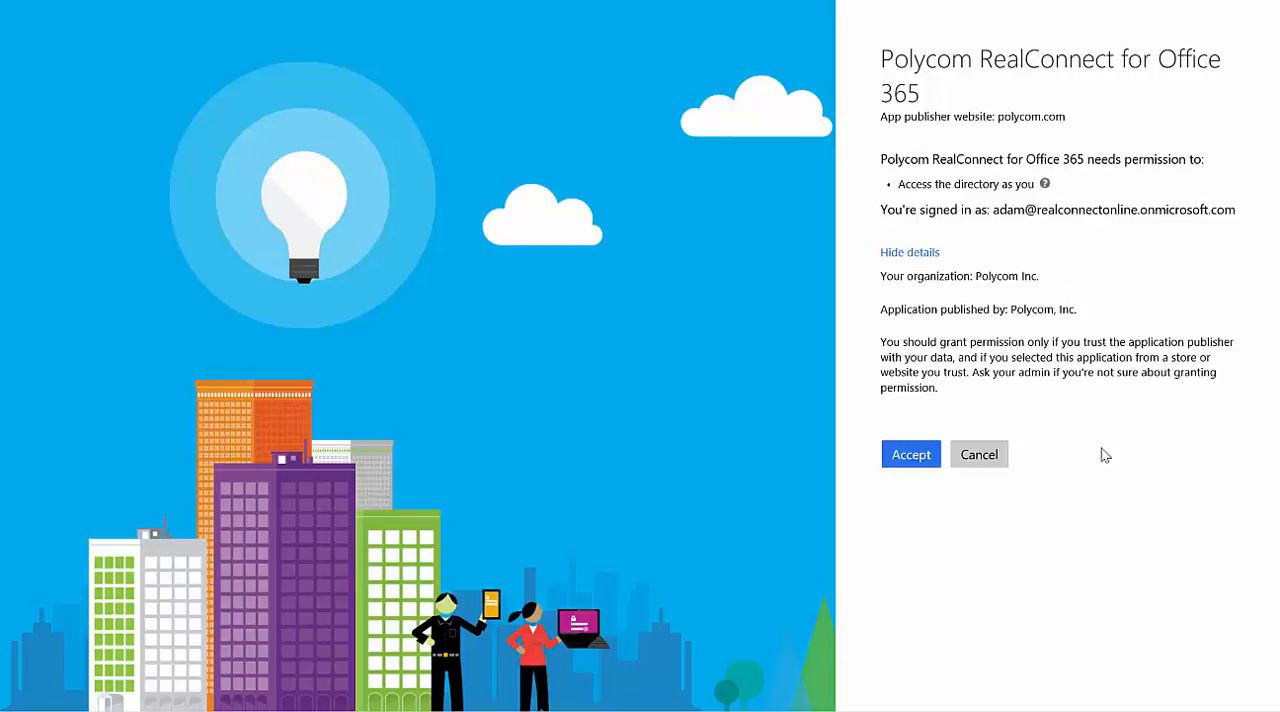
left_click(903, 457)
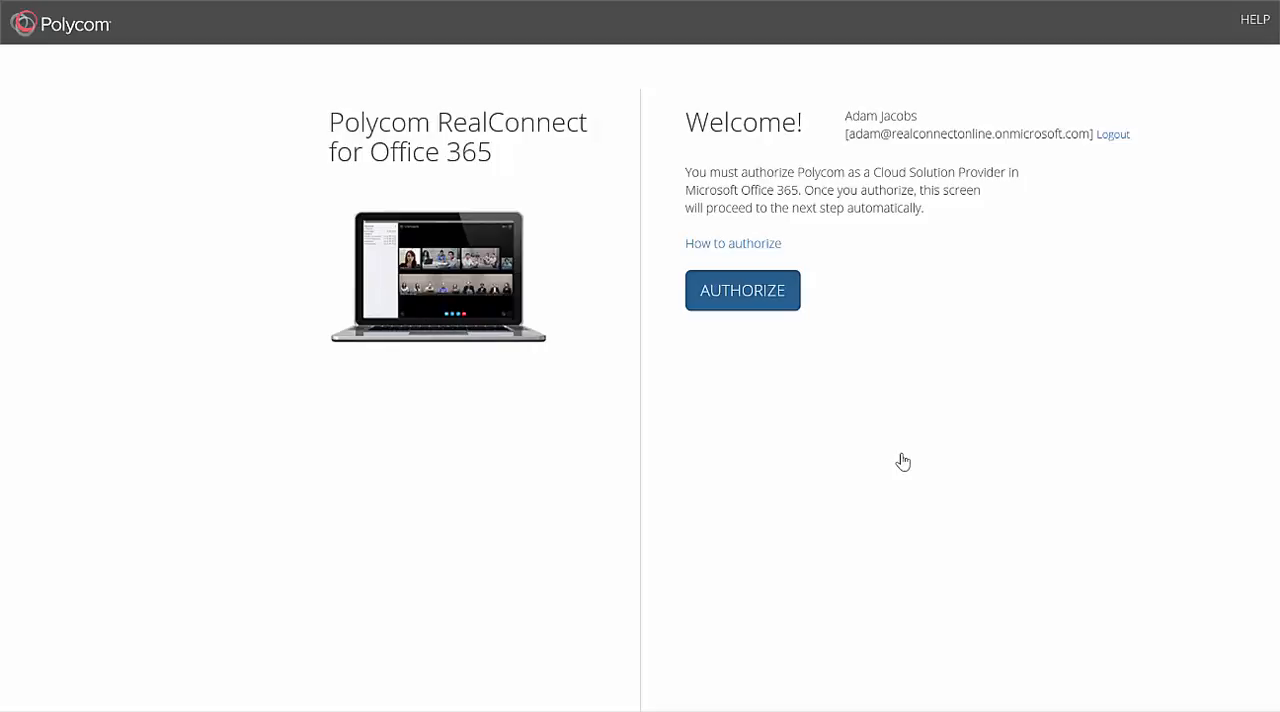
Step: Authorize Polycom as Cloud Solution Provider in Office 365, agreeing to the terms of delegated administration, and close the invitation
left_click(741, 300)
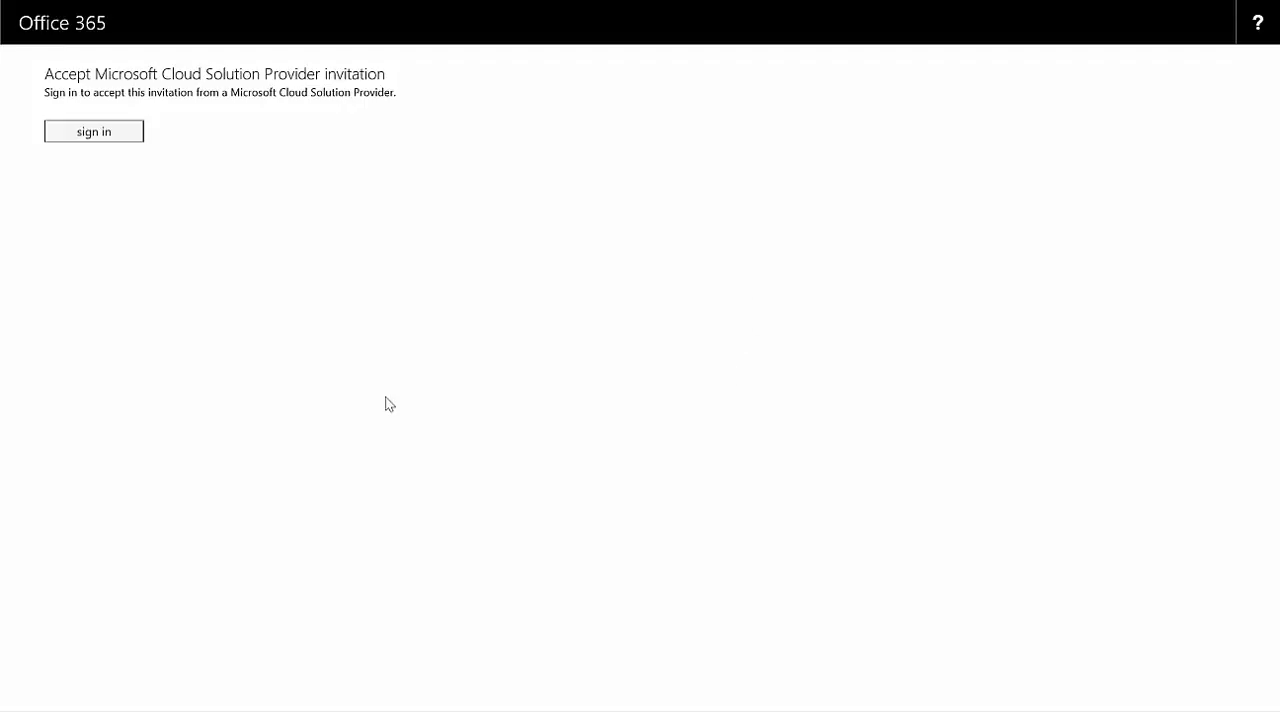
left_click(90, 134)
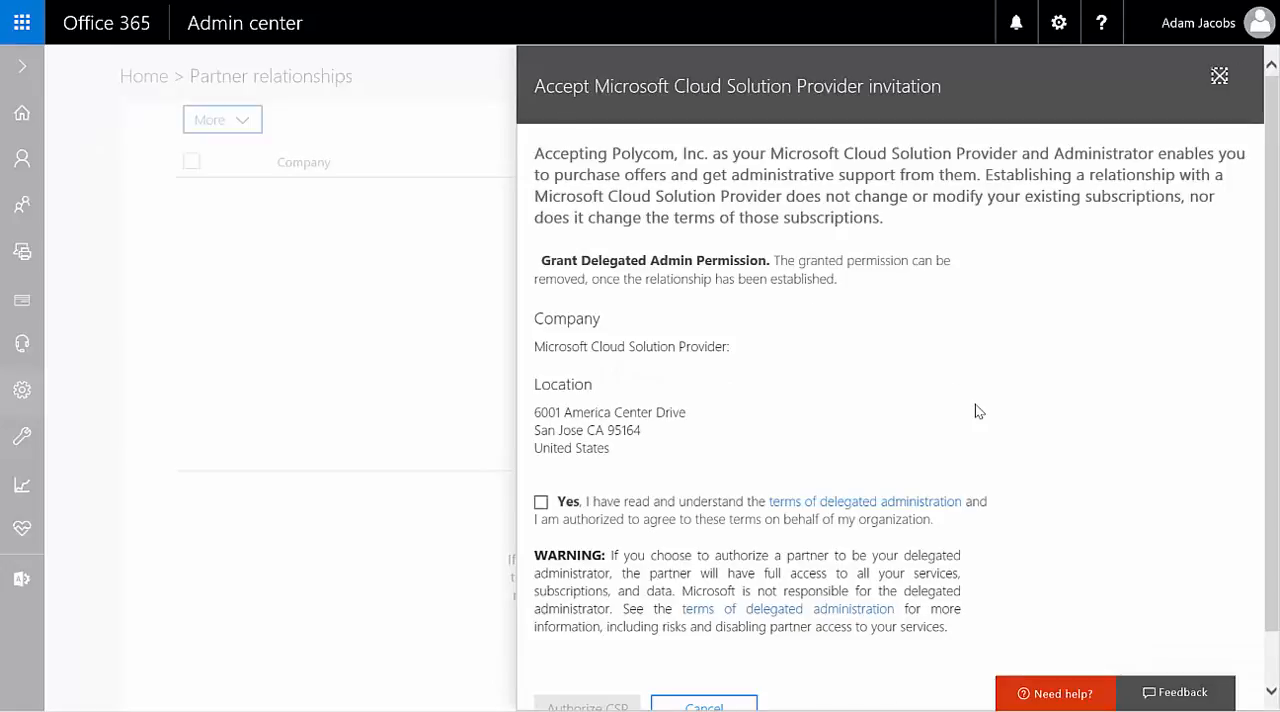
scroll(977, 411, "down", 1)
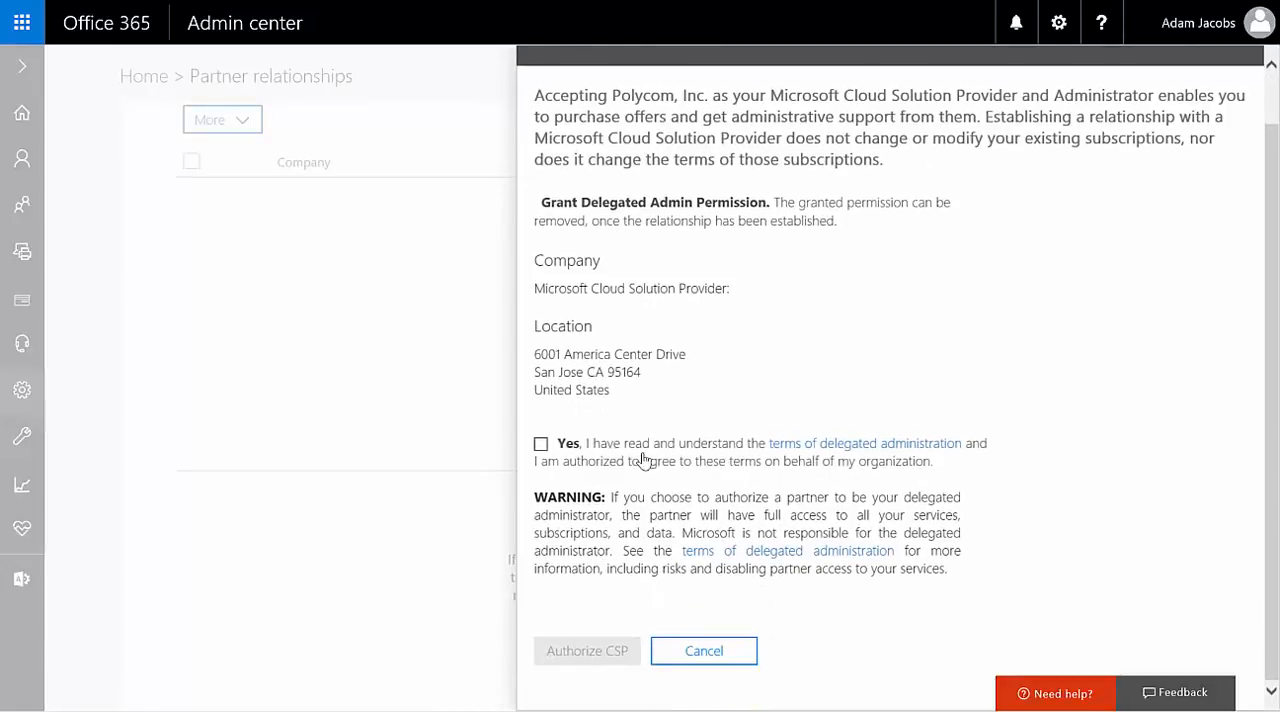
left_click(541, 449)
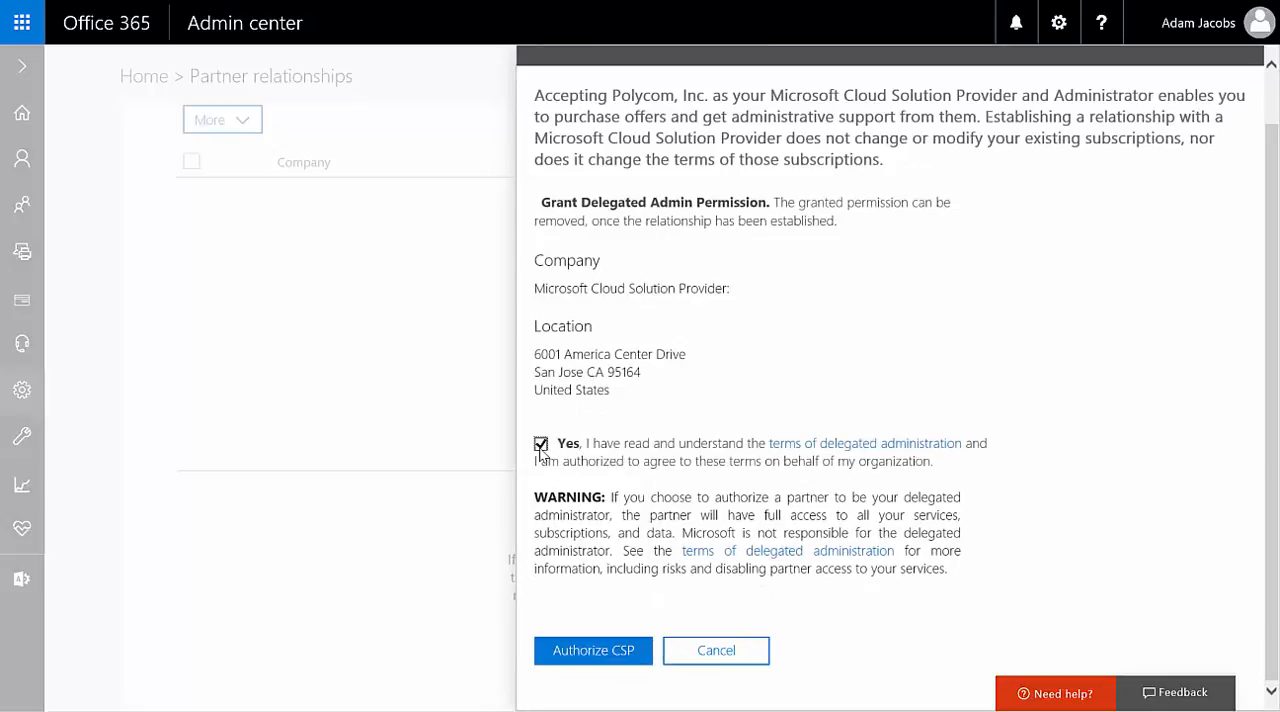
left_click(589, 657)
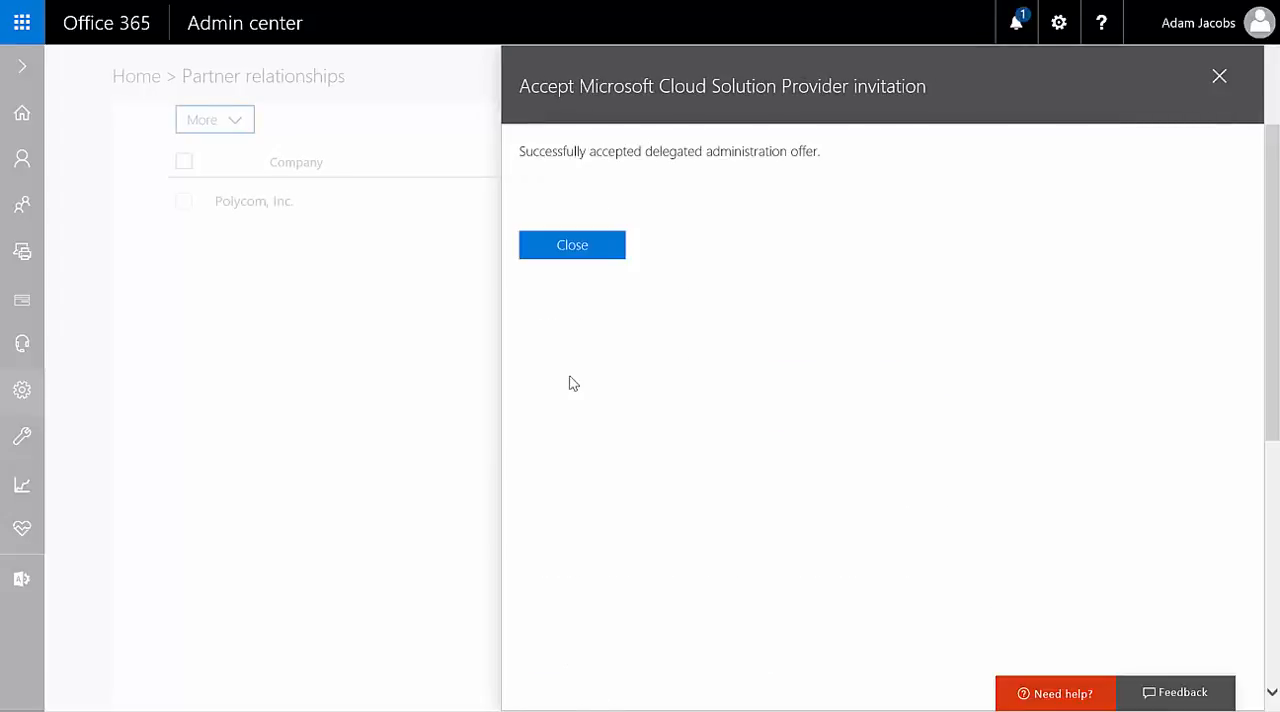
left_click(570, 250)
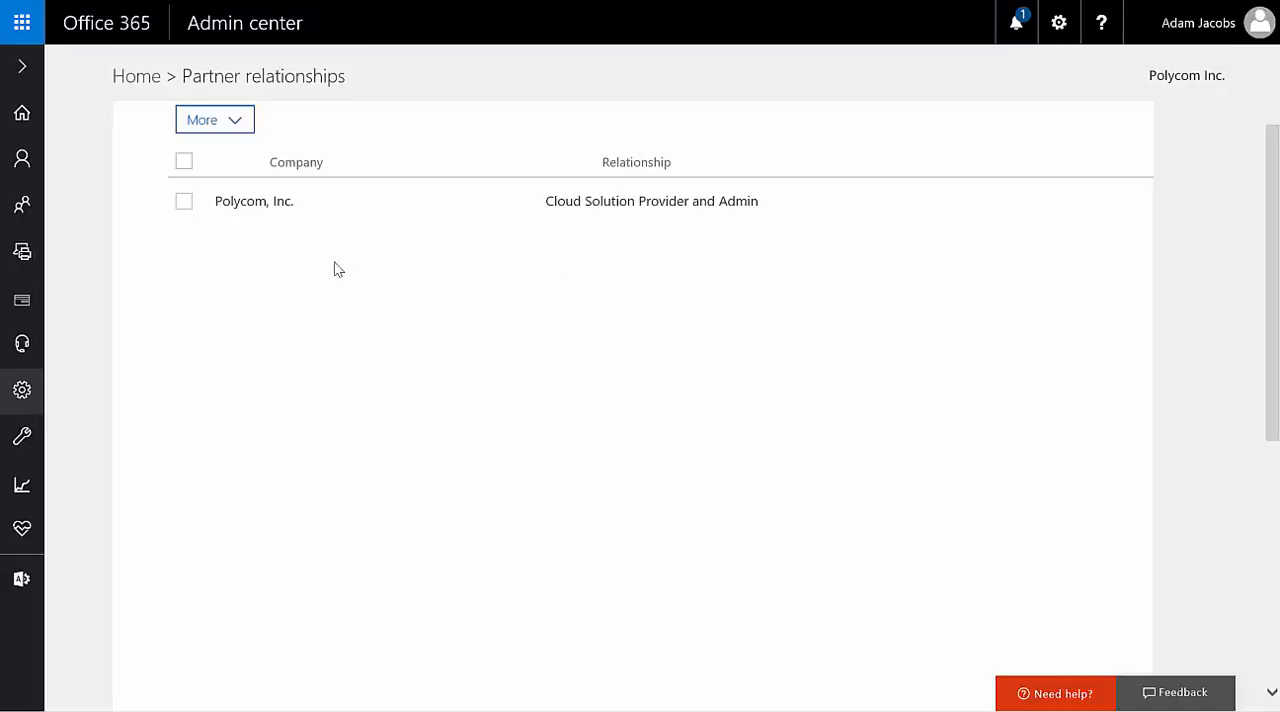
Step: View the details of the Polycom, Inc. partner relationship and its option to remove the delegate admin
left_click(184, 203)
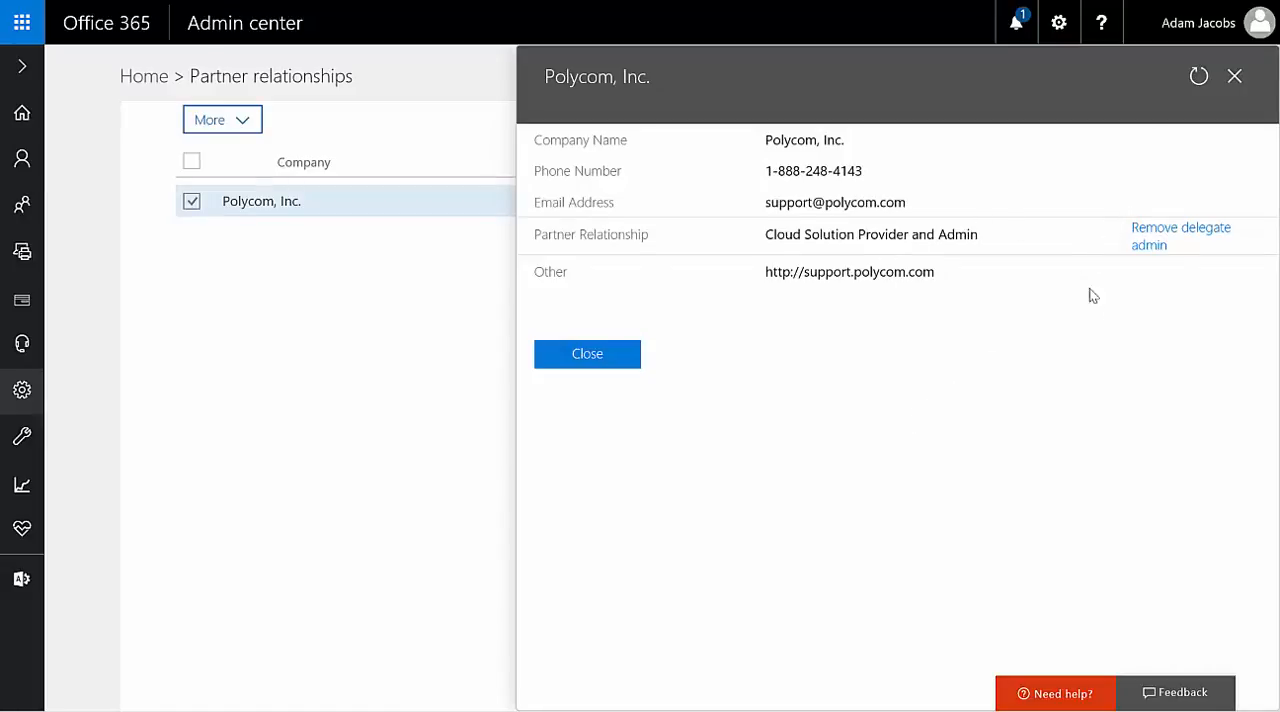
left_click(1159, 255)
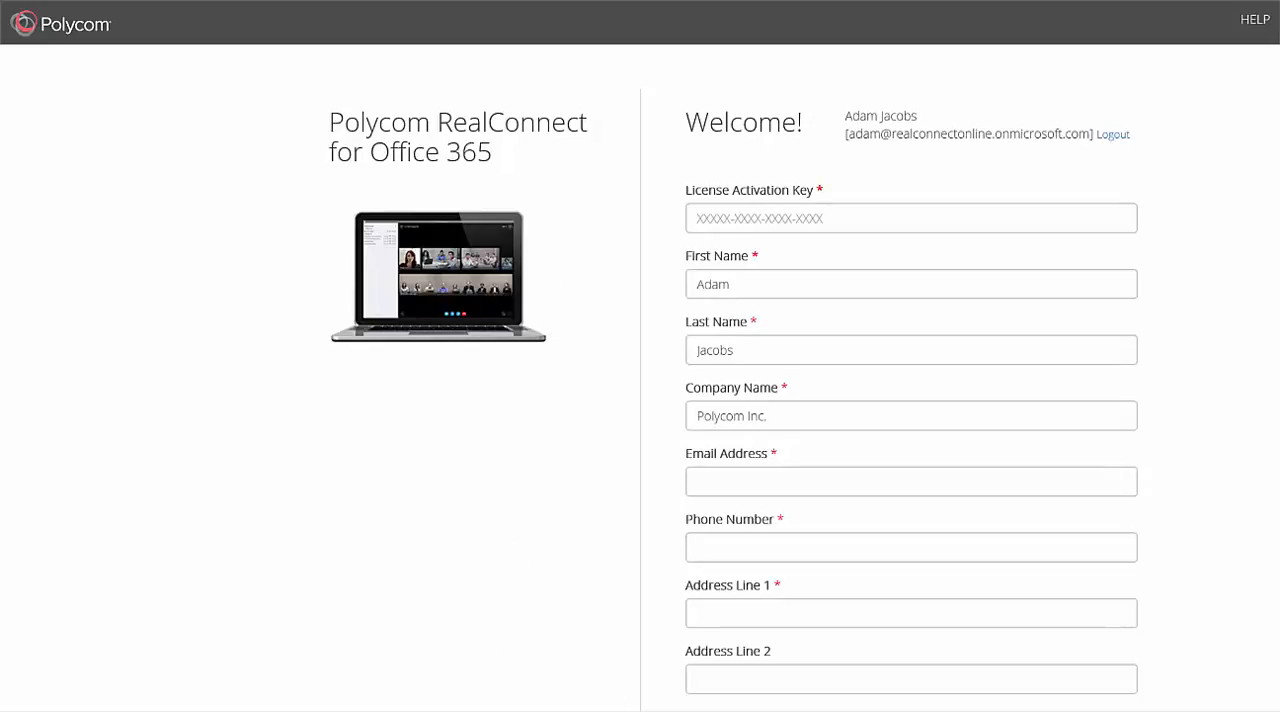
Step: Copy the license activation key from the Notepad note and paste it into the License Activation Key field of the enrollment form
key("alt+Tab")
left_click_drag(377, 166, 233, 166)
key("ctrl+c")
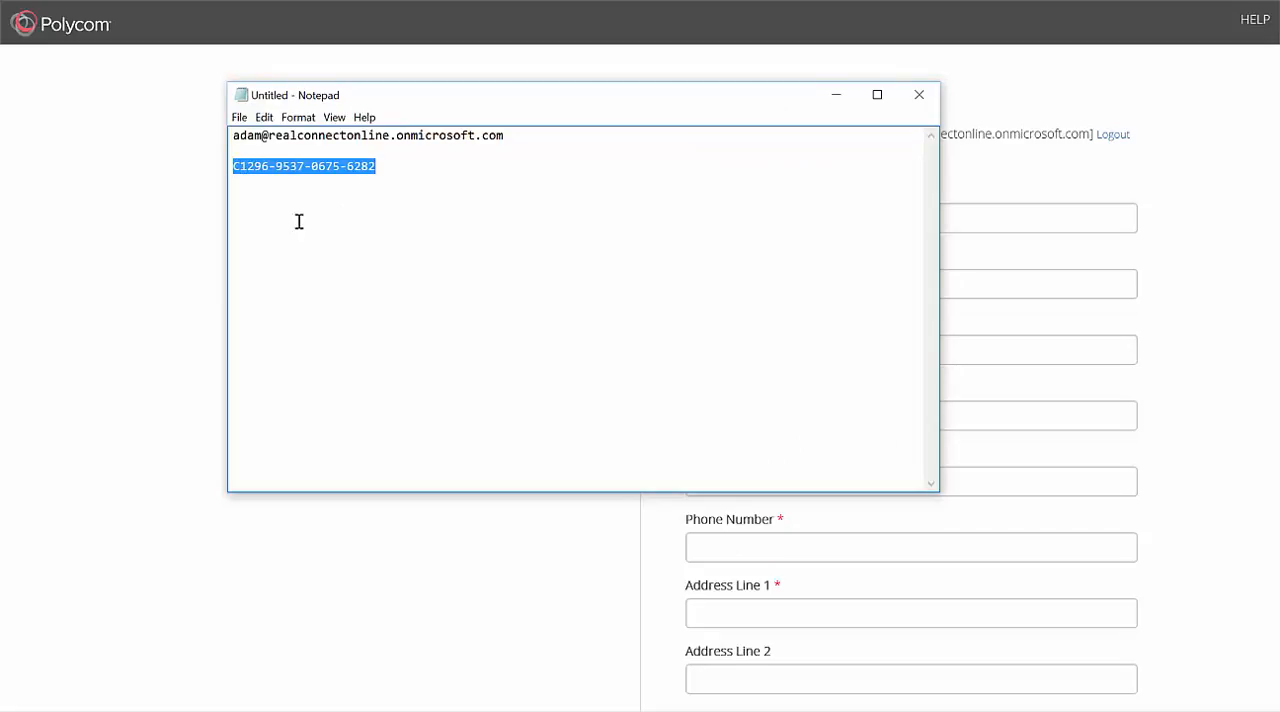
left_click(838, 95)
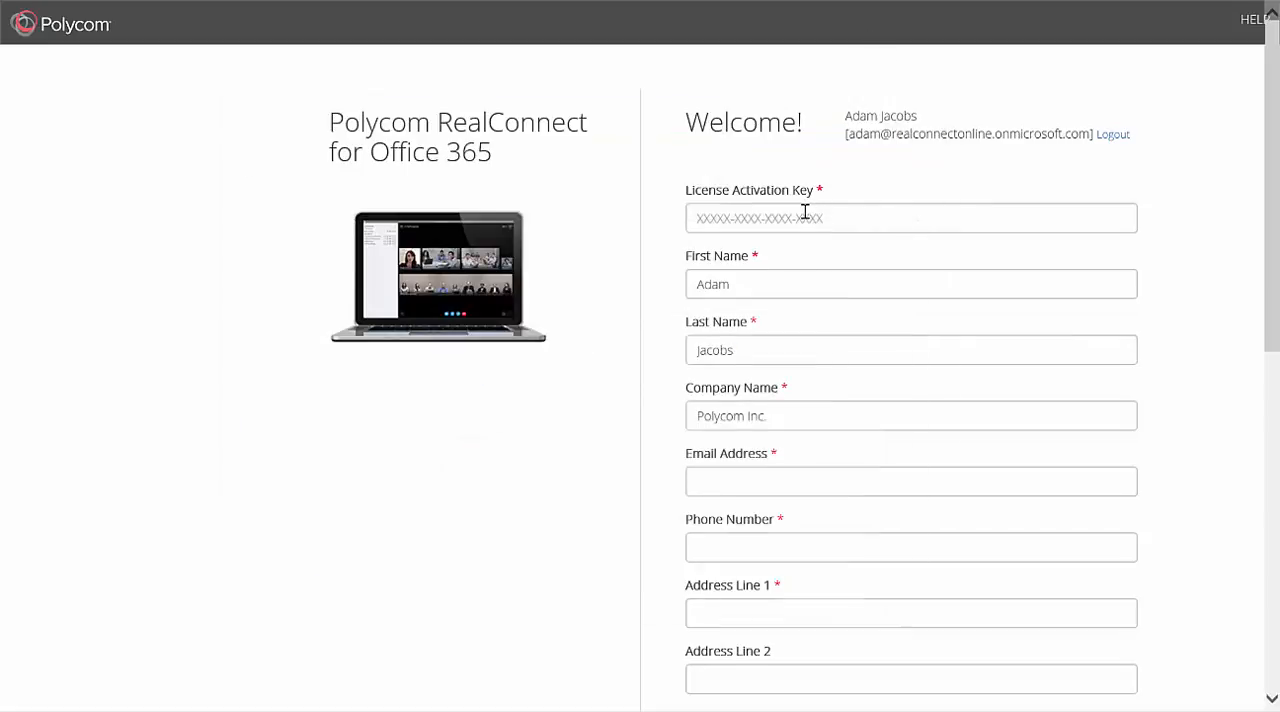
left_click(805, 212)
key("ctrl+v")
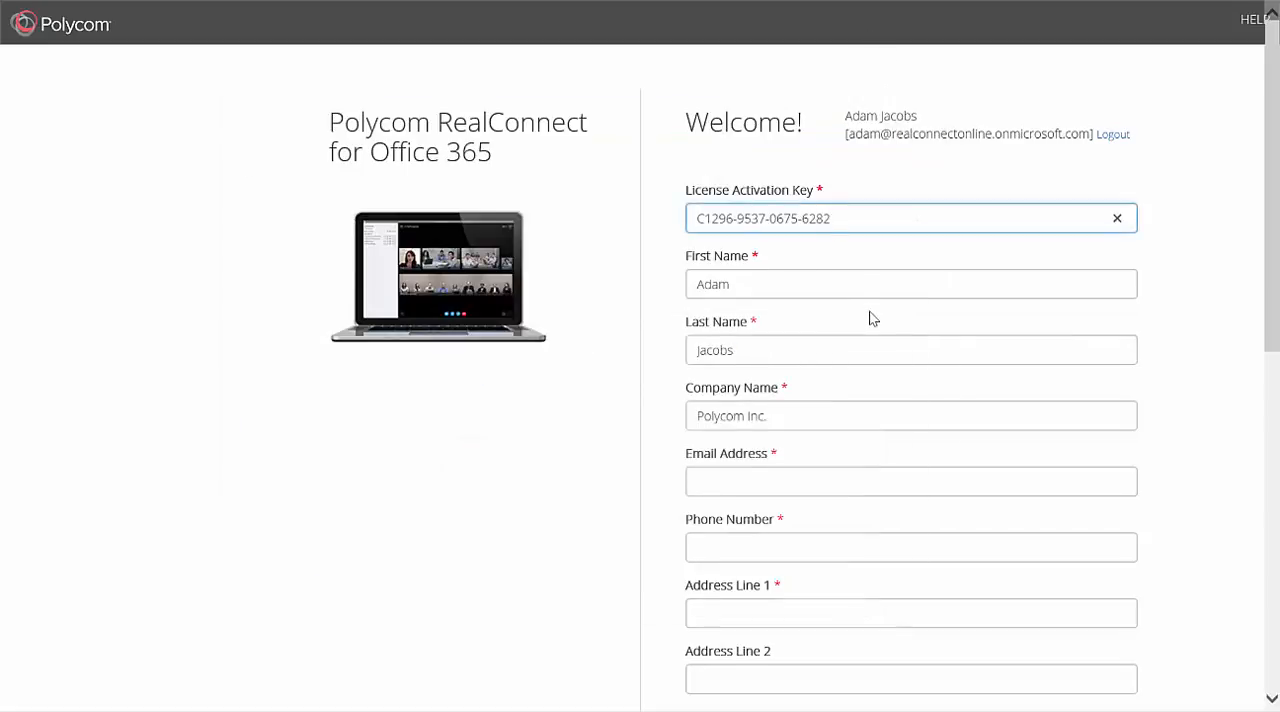
Step: Fill in the contact's email address and phone number in the enrollment form
scroll(871, 314, "down", 1)
left_click(801, 390)
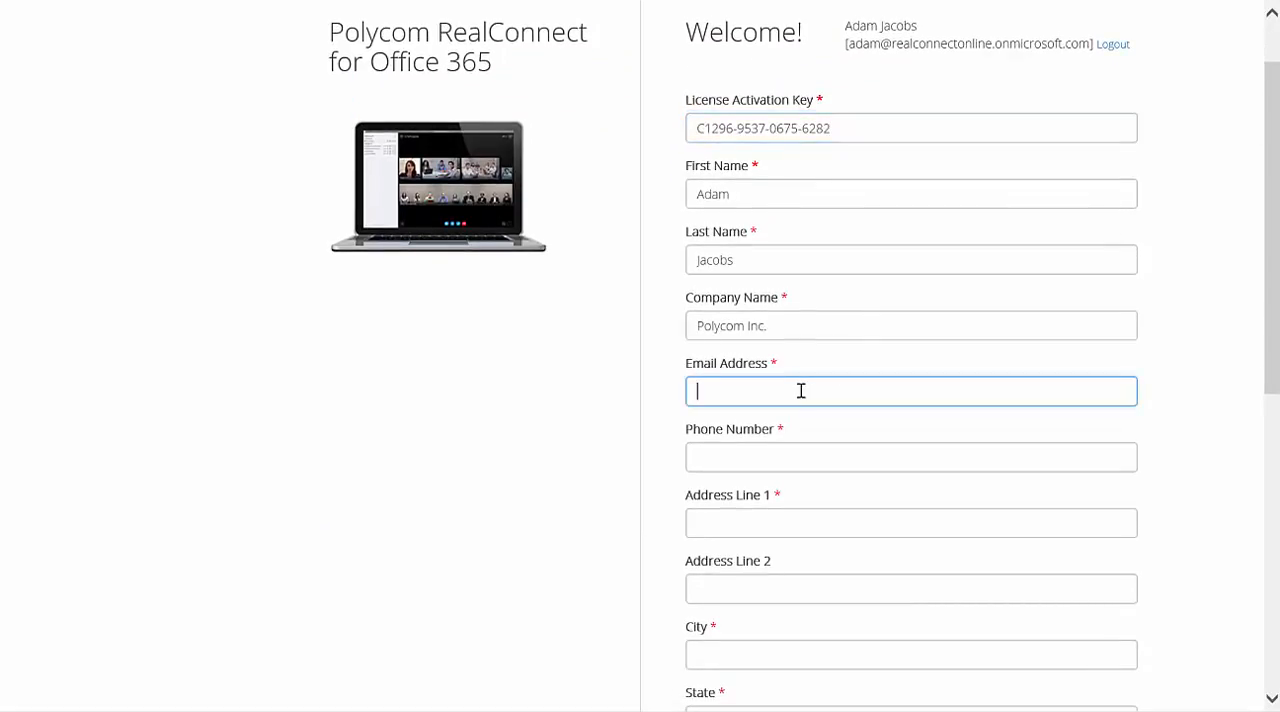
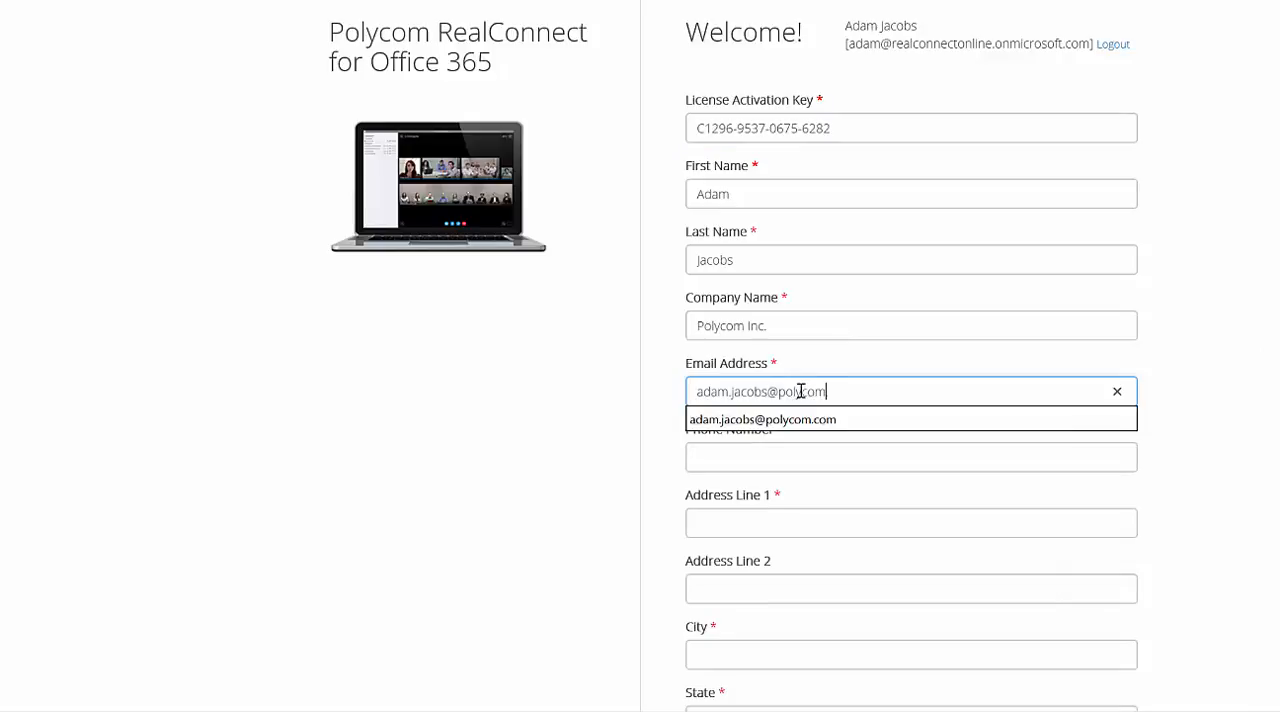
left_click(757, 451)
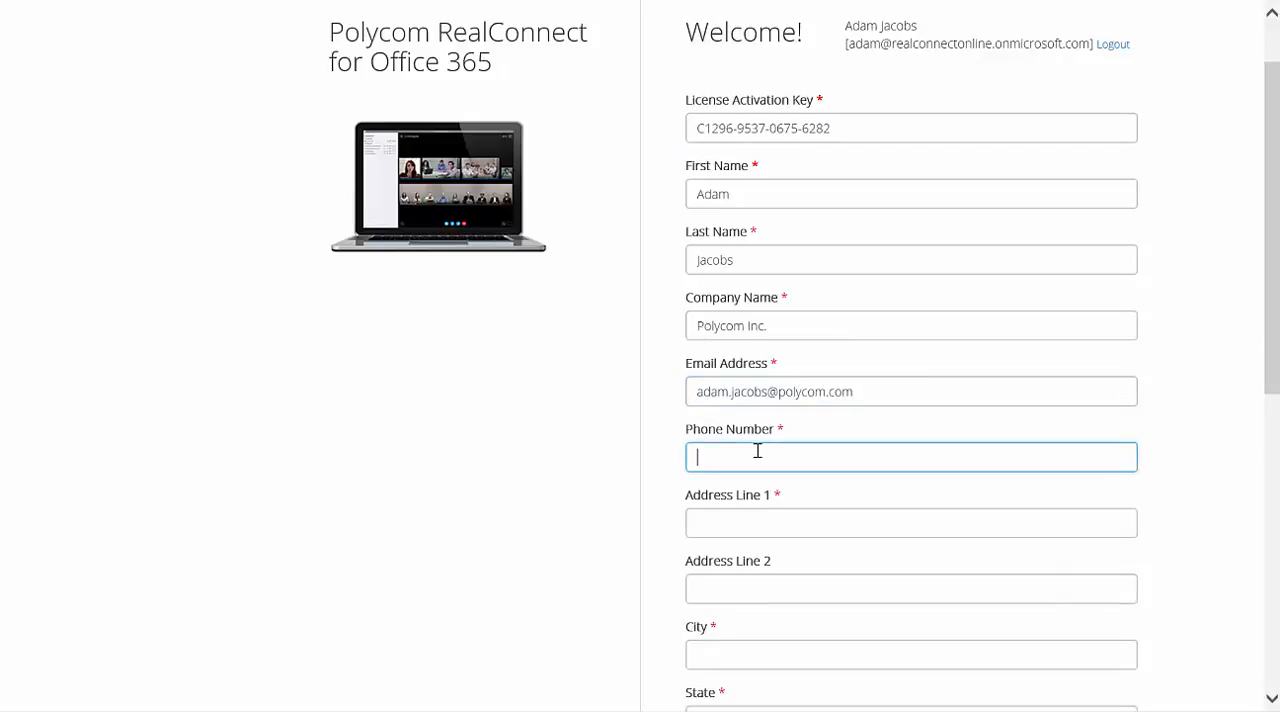
type("1234567890")
Step: Fill in the company's street address in Address Line 1 and its city
left_click(800, 516)
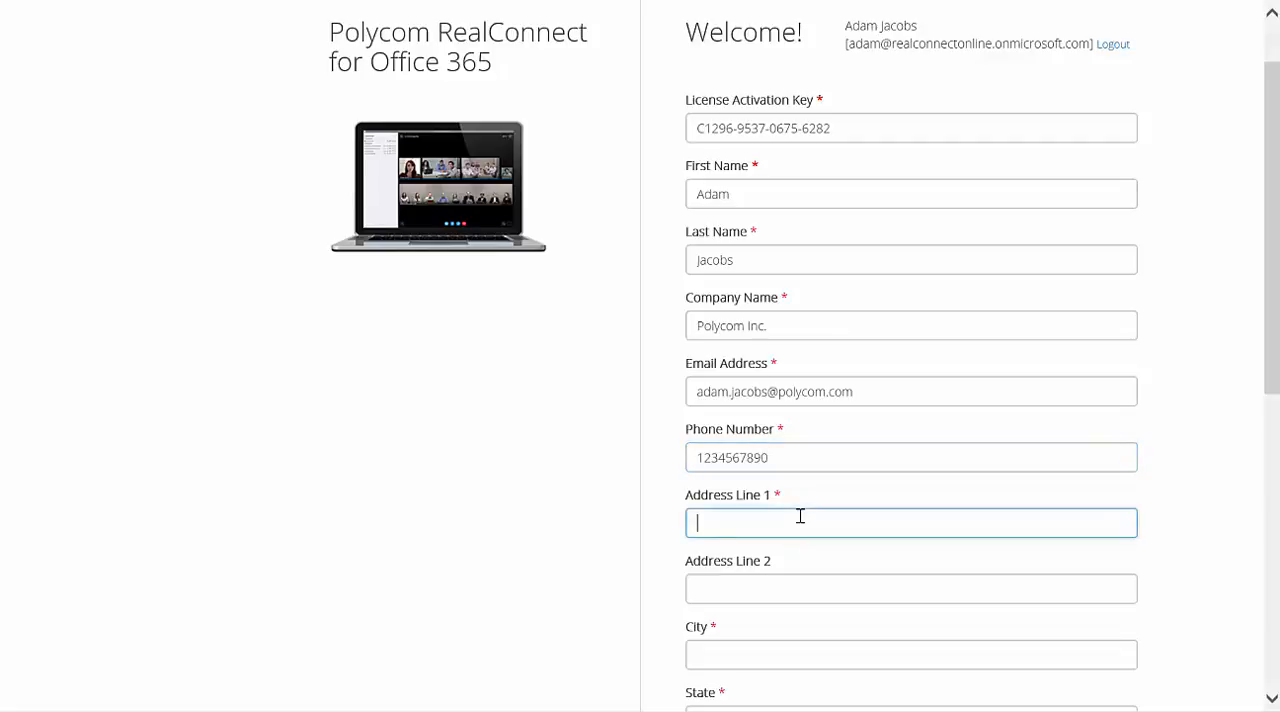
left_click(726, 655)
type("San")
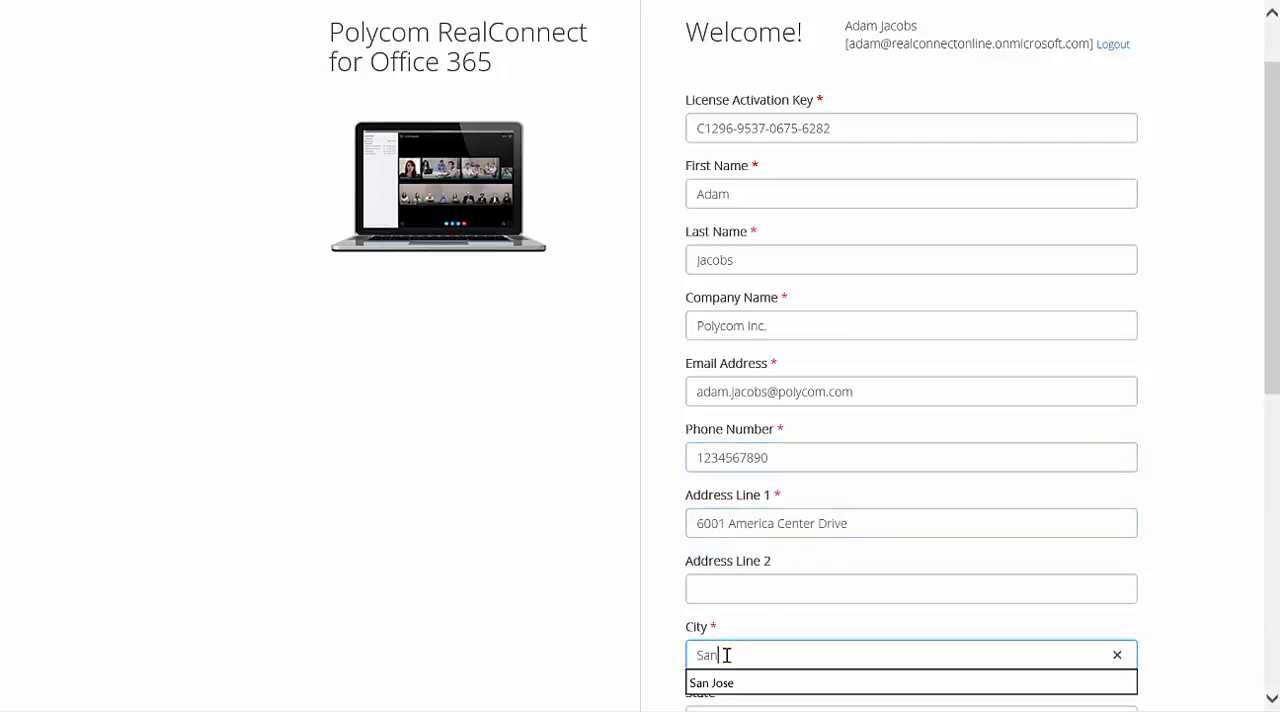
key("Down")
key("Return")
Step: Select the company's state and fill in its Zip/Postal code
scroll(726, 655, "down", 2)
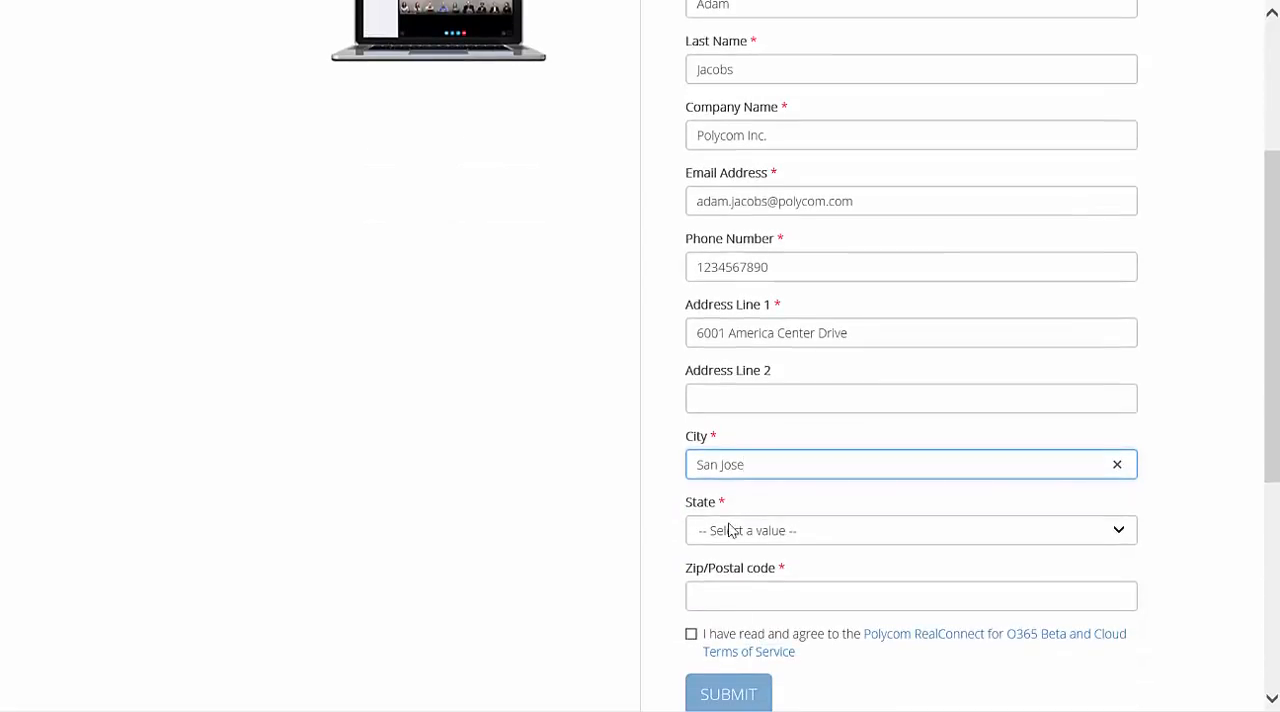
left_click(727, 528)
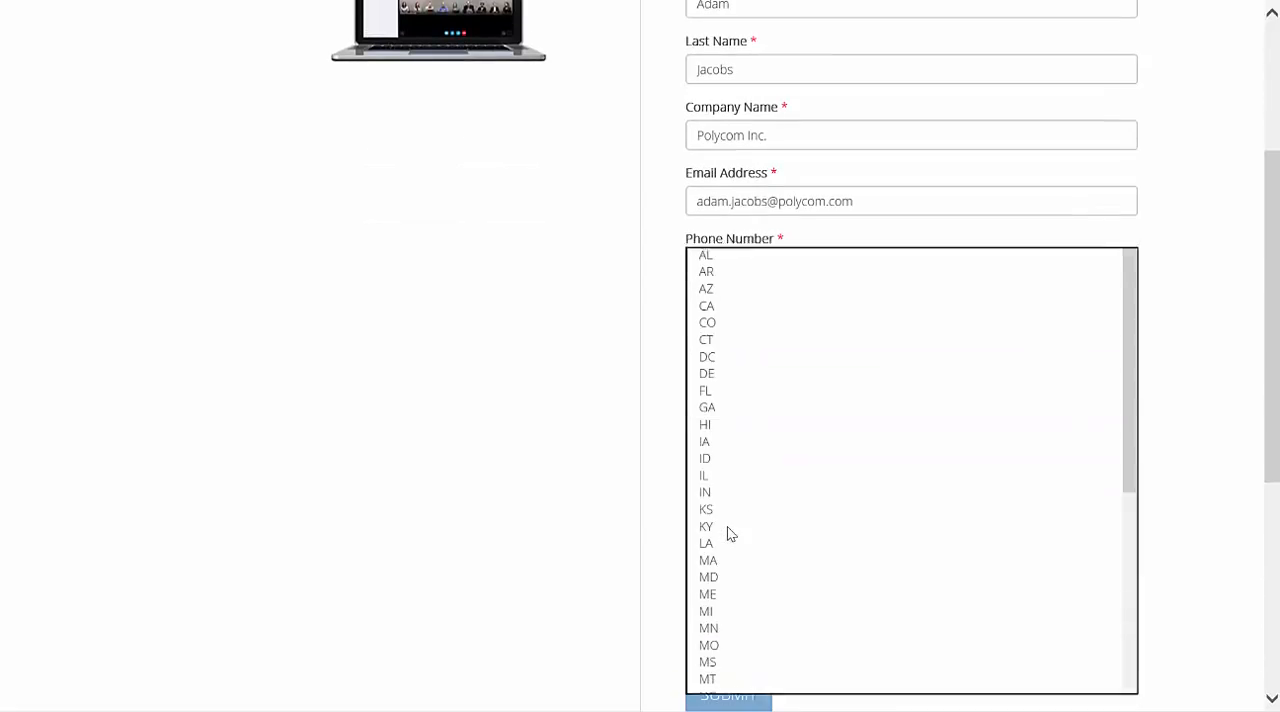
left_click(714, 306)
left_click(732, 600)
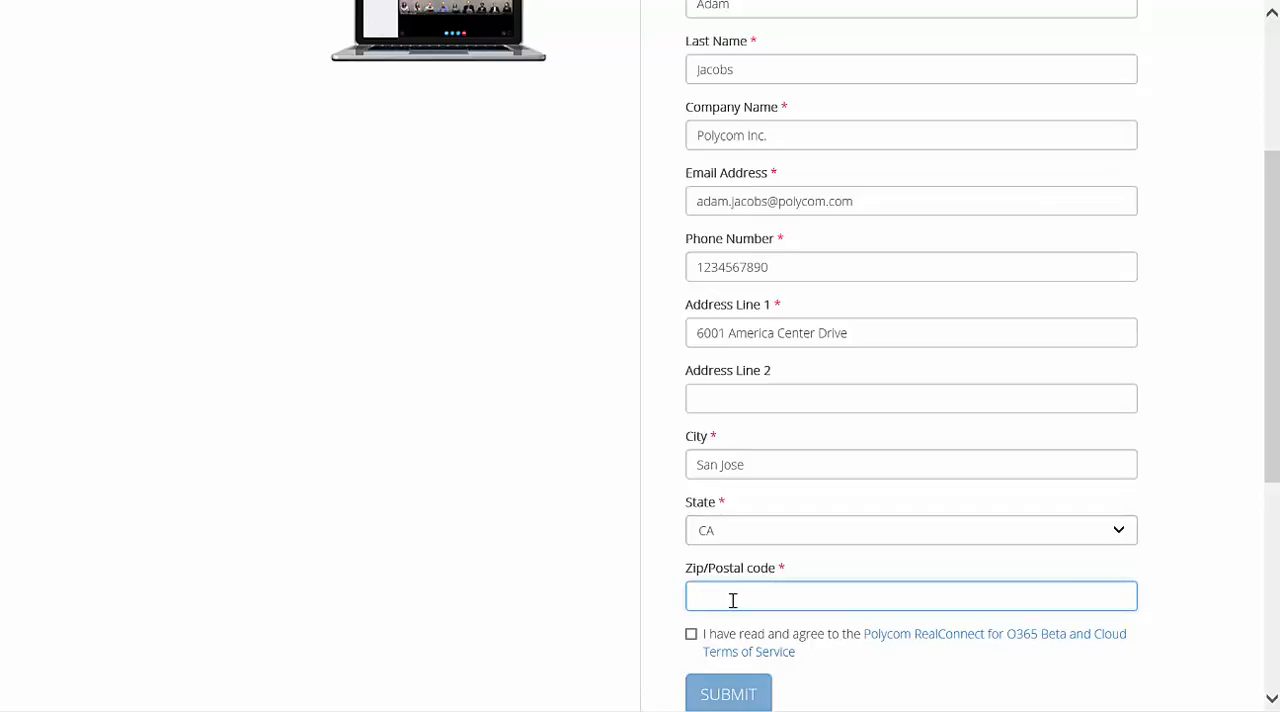
type("9")
key("Down")
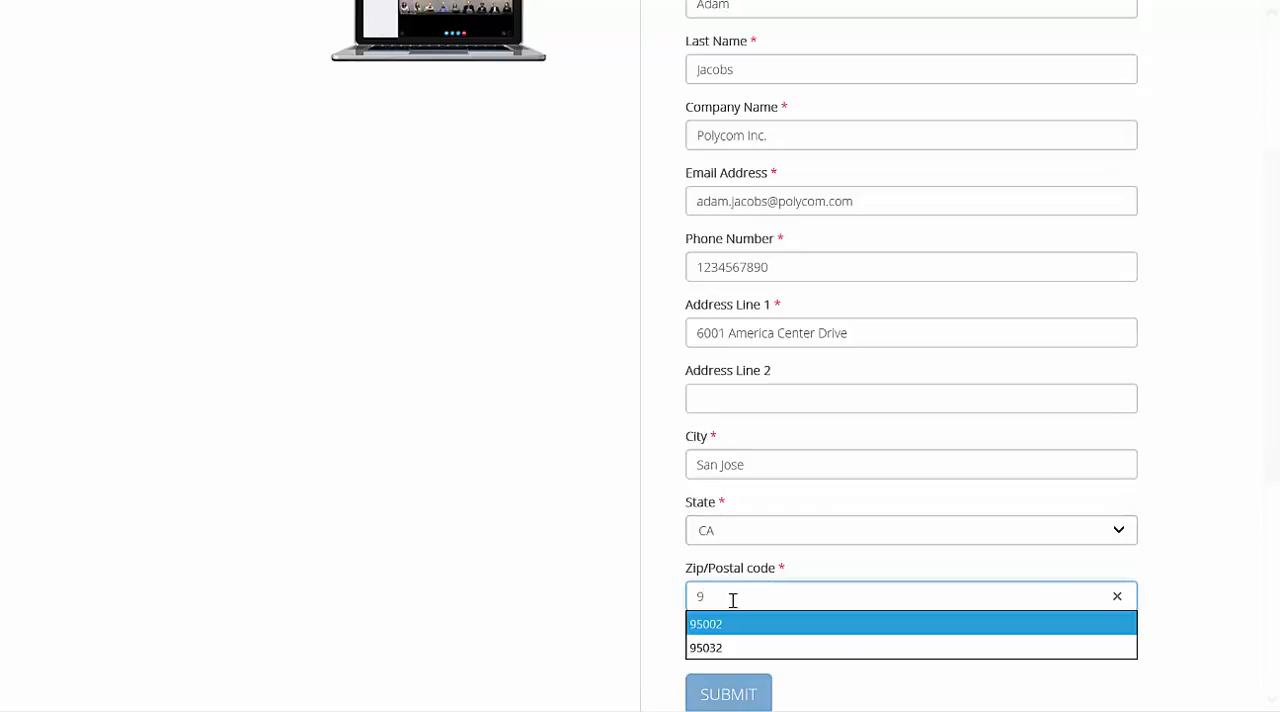
key("Return")
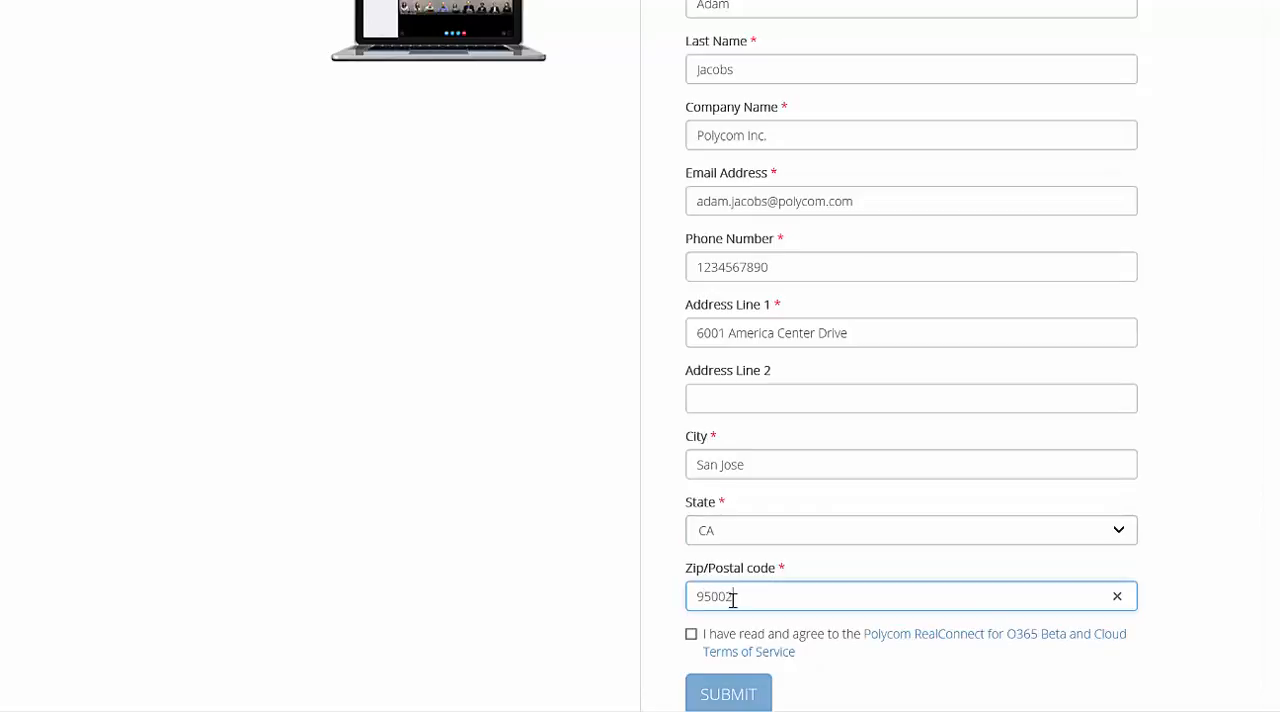
Step: Agree to the Polycom RealConnect for O365 Beta and Cloud Terms of Service and submit the enrollment form
left_click(690, 637)
scroll(535, 547, "down", 2)
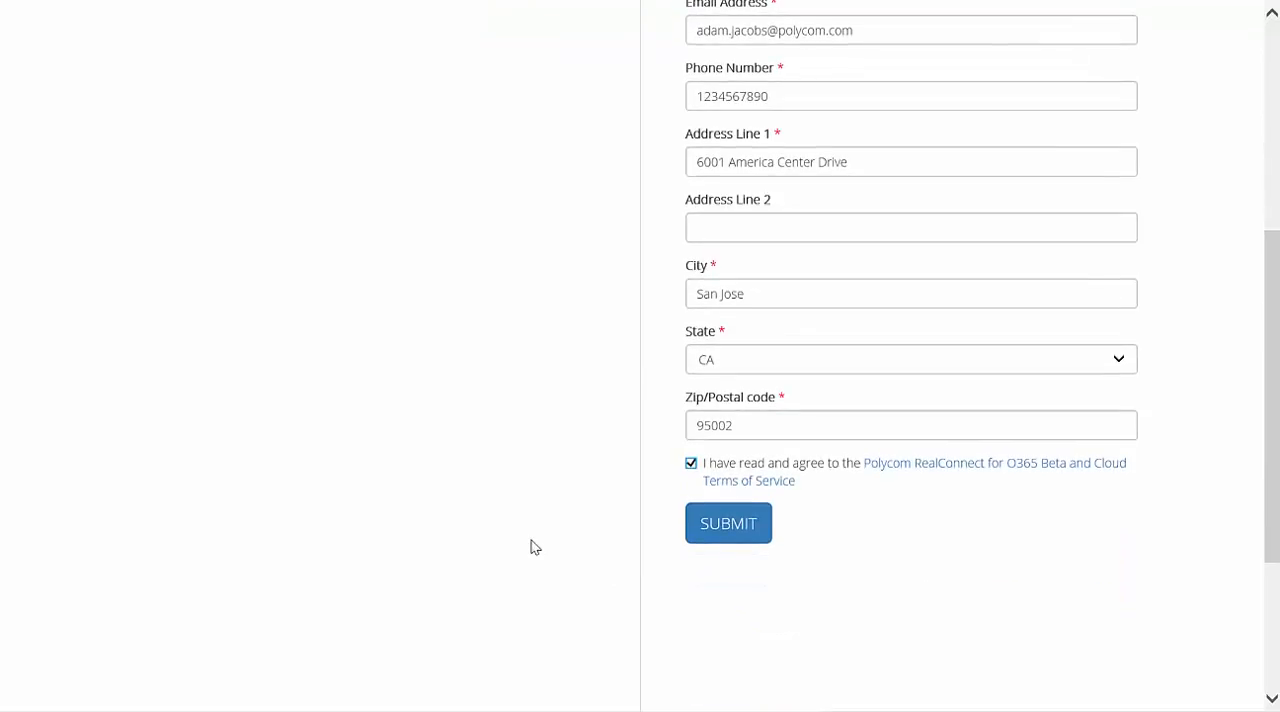
left_click(740, 533)
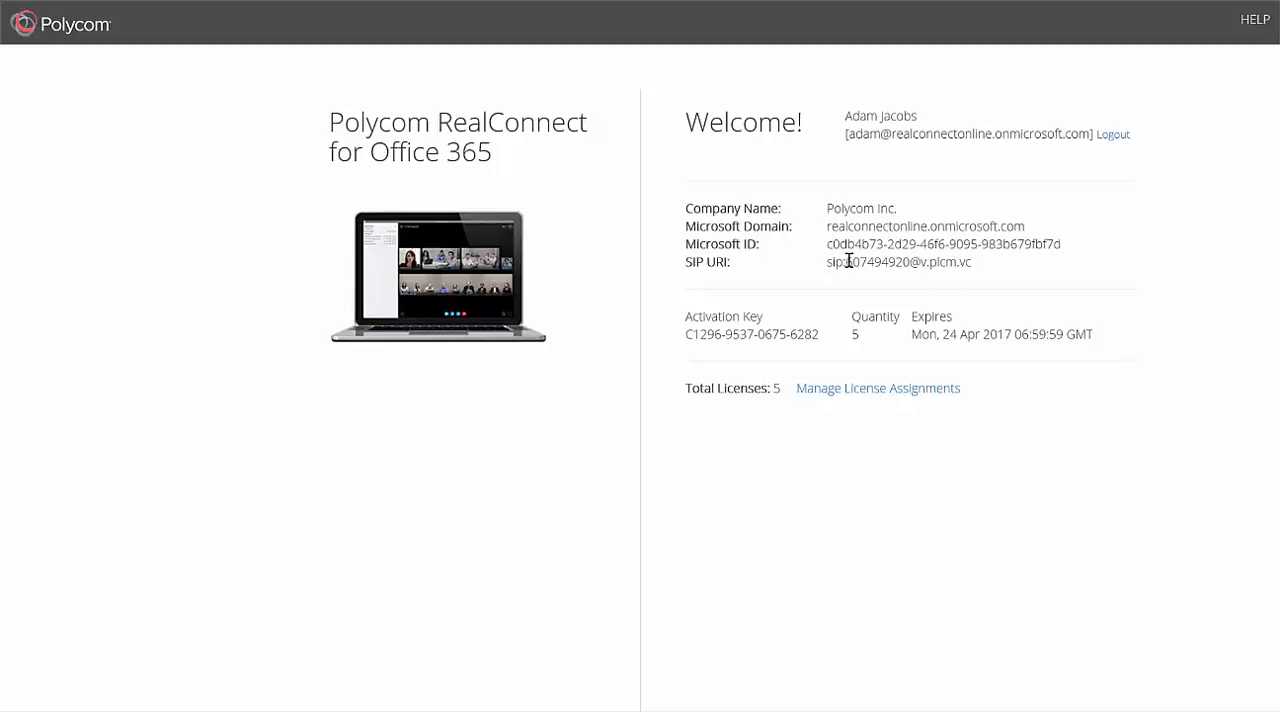
Step: Examine the SIP URI, license quantity and expiry date in the enrollment summary
left_click_drag(847, 261, 910, 261)
left_click(1001, 266)
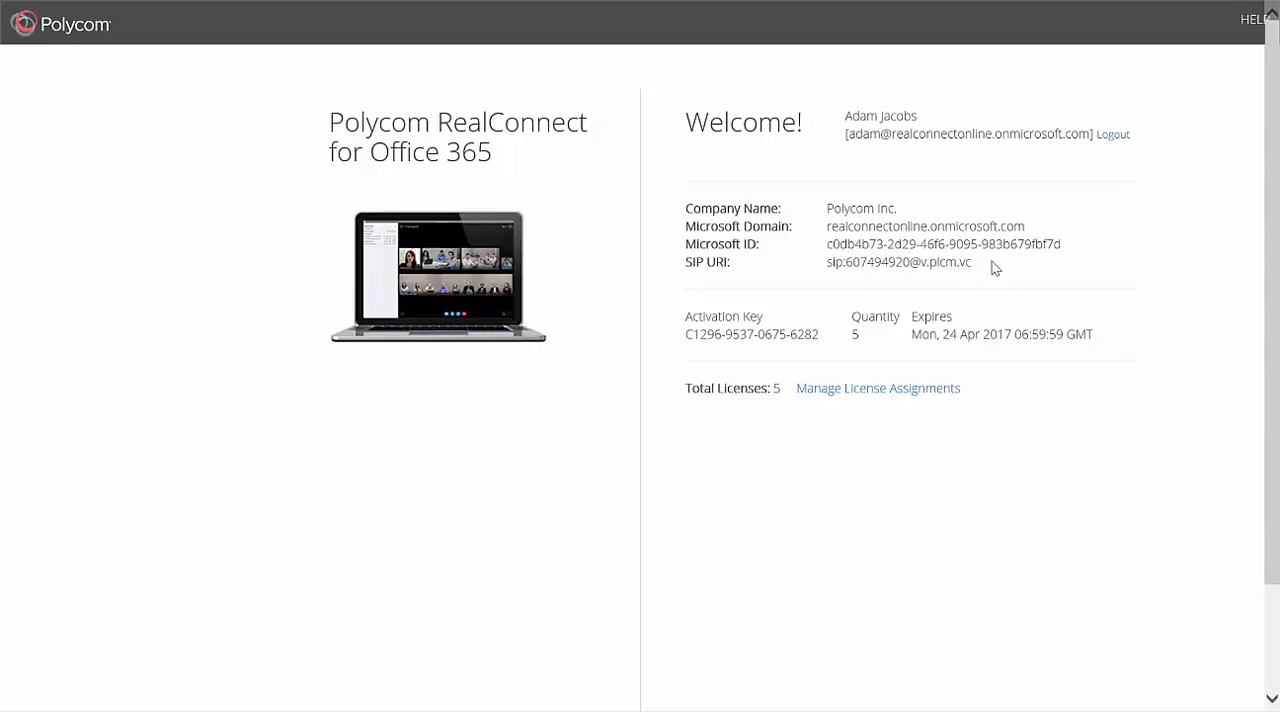
left_click_drag(979, 262, 846, 275)
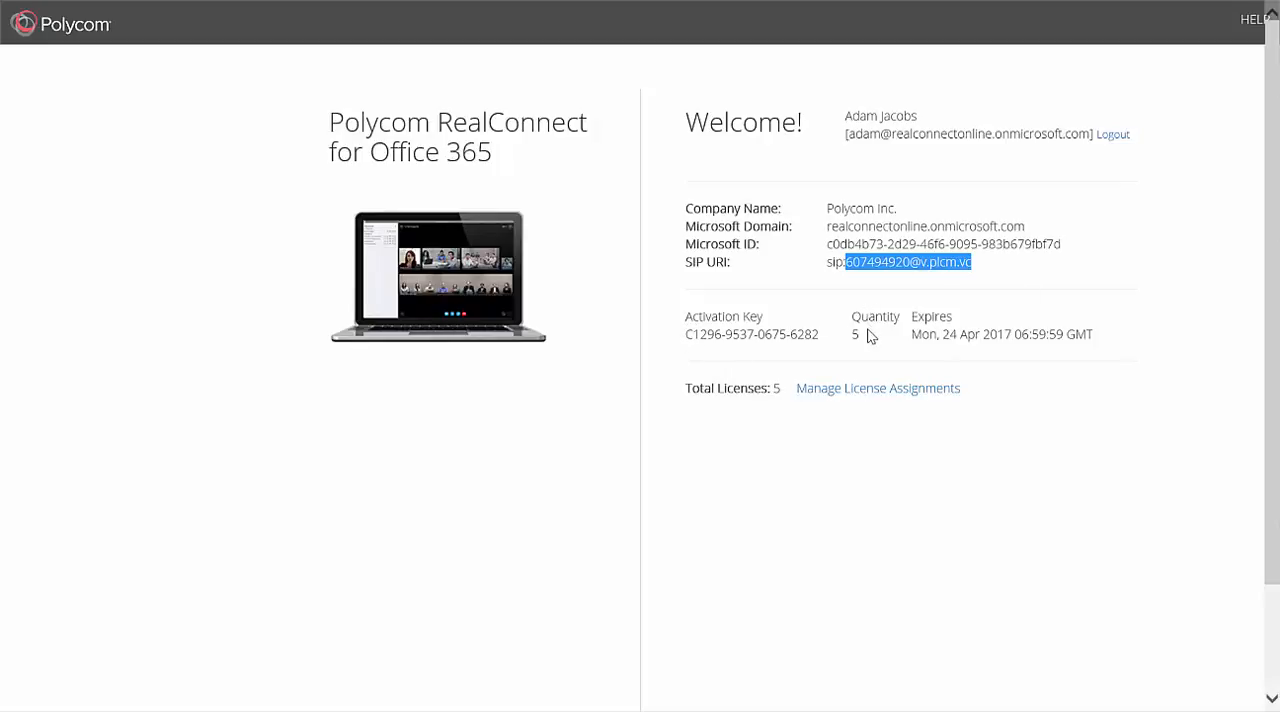
left_click_drag(866, 341, 855, 334)
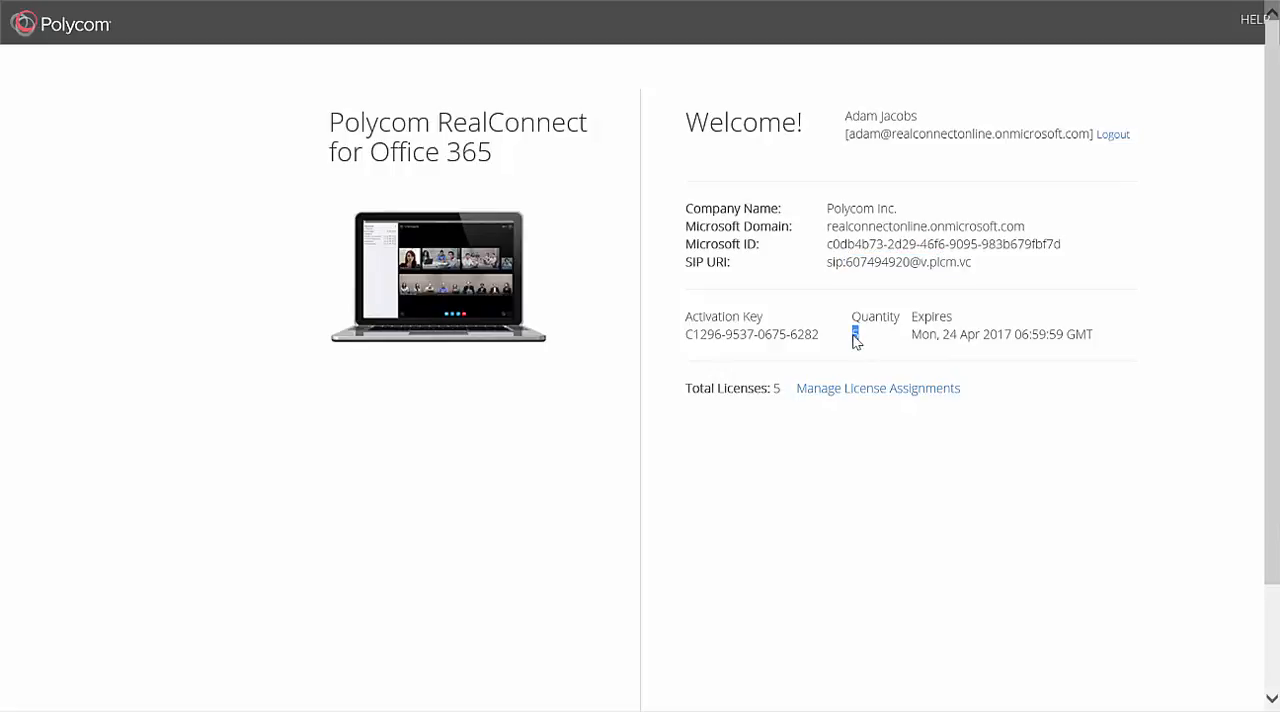
left_click(976, 336)
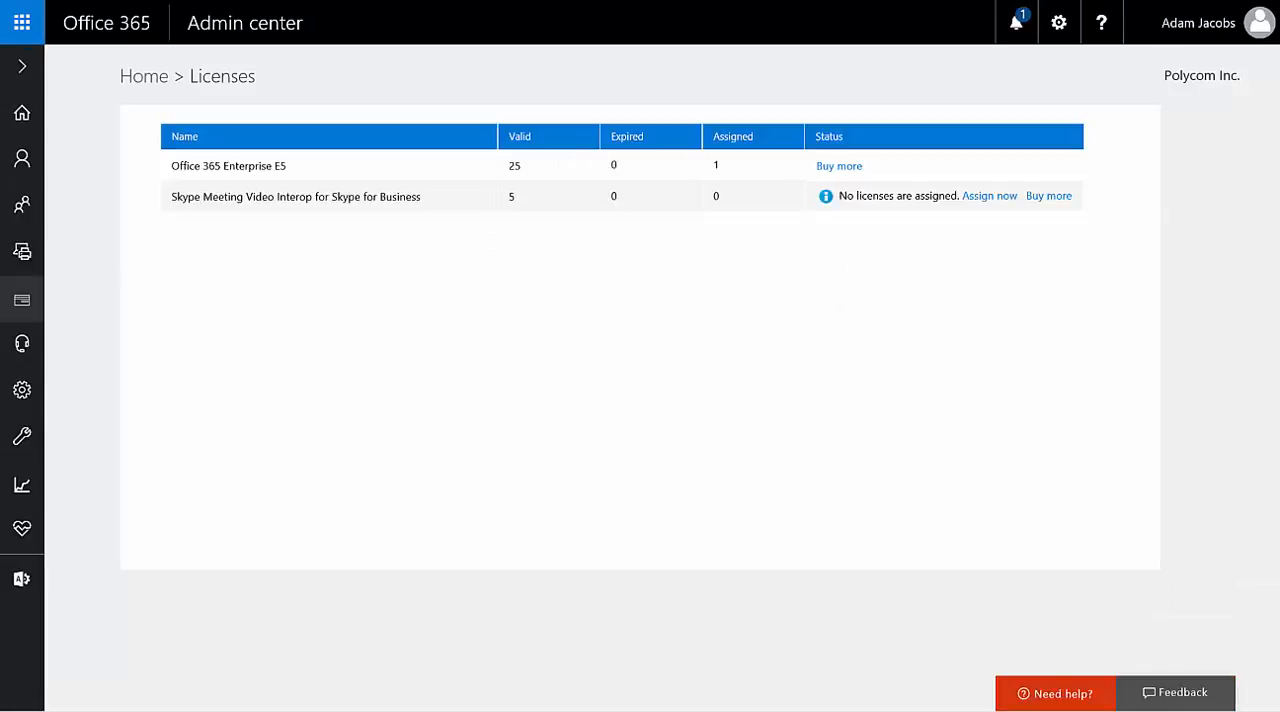
Step: Assign the Skype Meeting Video Interop for Skype for Business license to the listed active user, save it and close the user's details
left_click(990, 196)
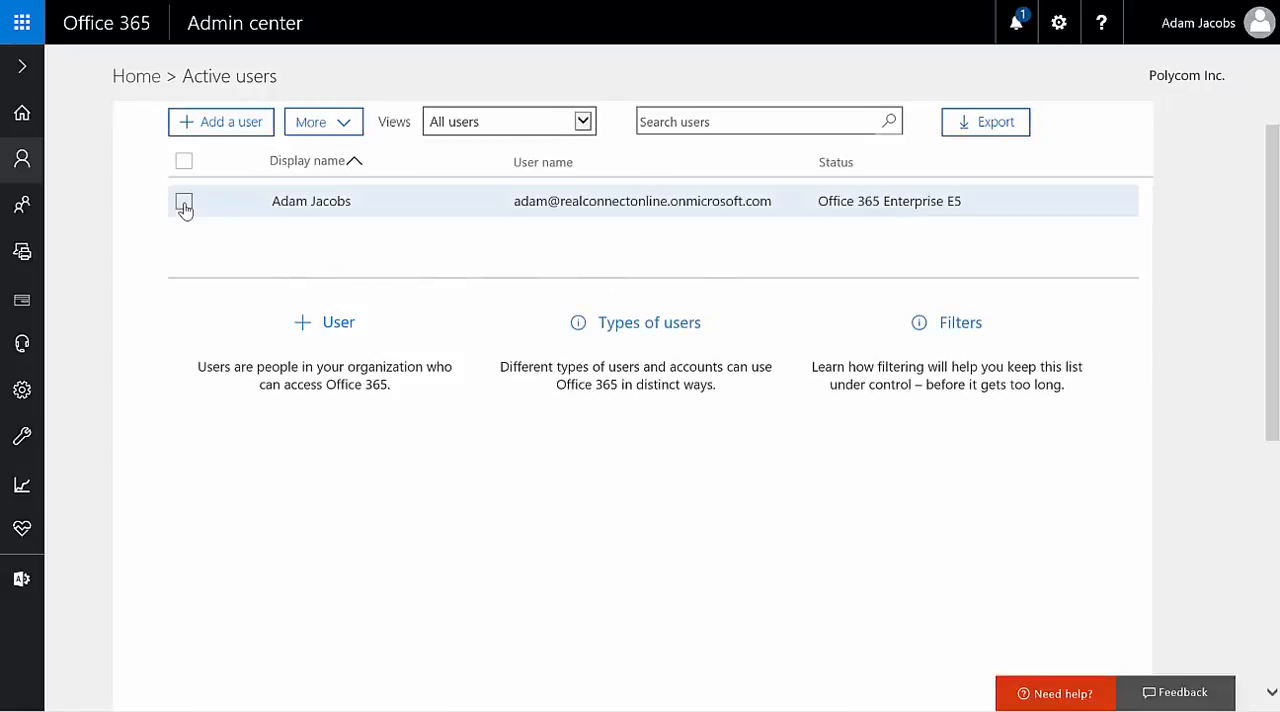
left_click(184, 203)
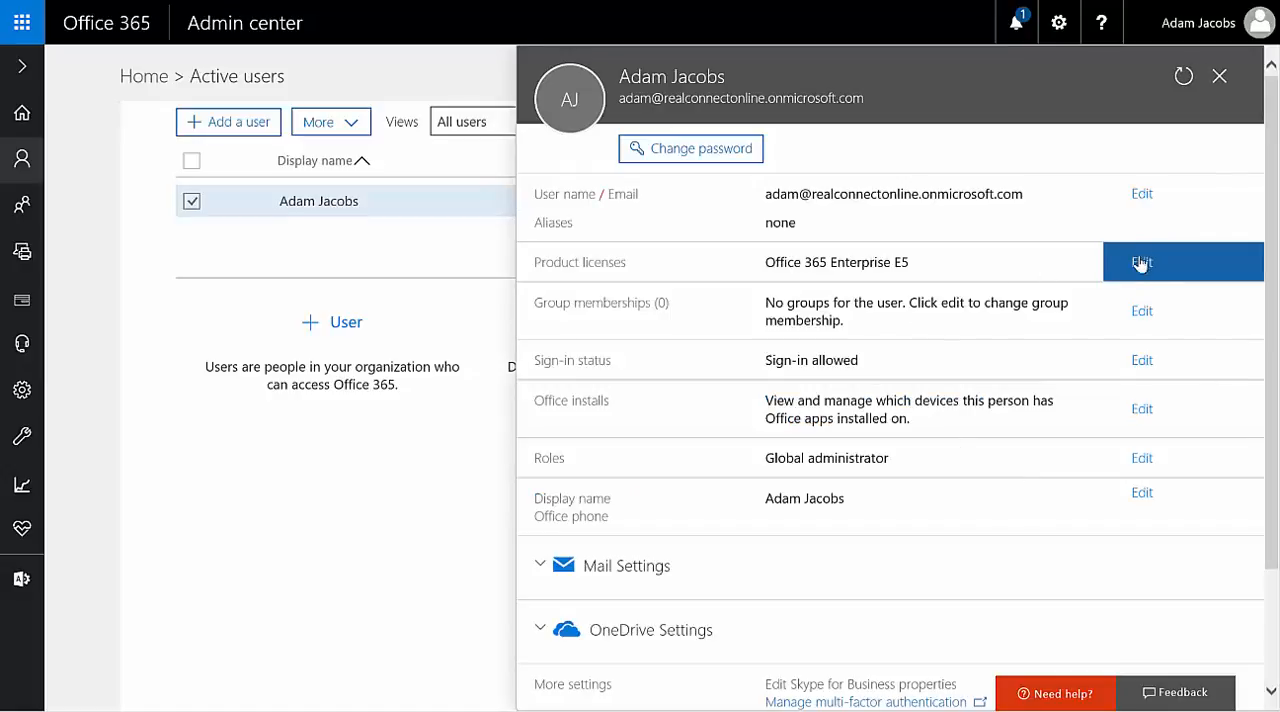
left_click(1140, 264)
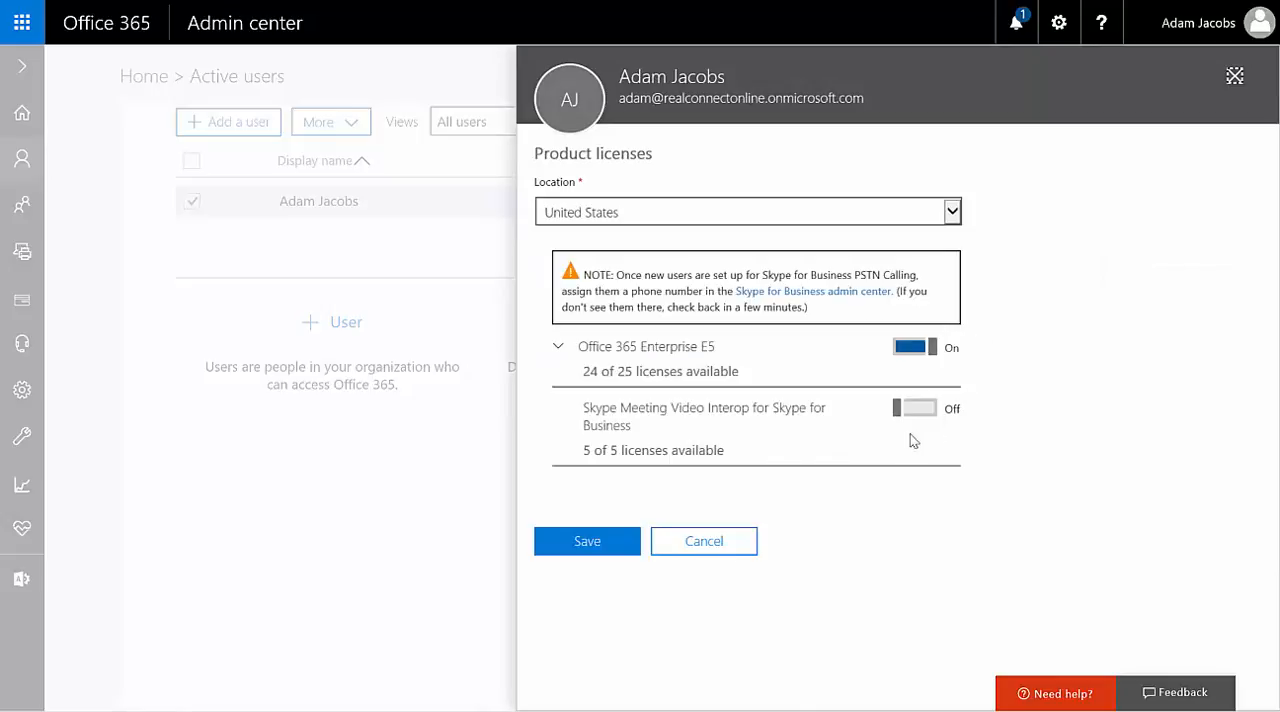
left_click(918, 408)
left_click(592, 544)
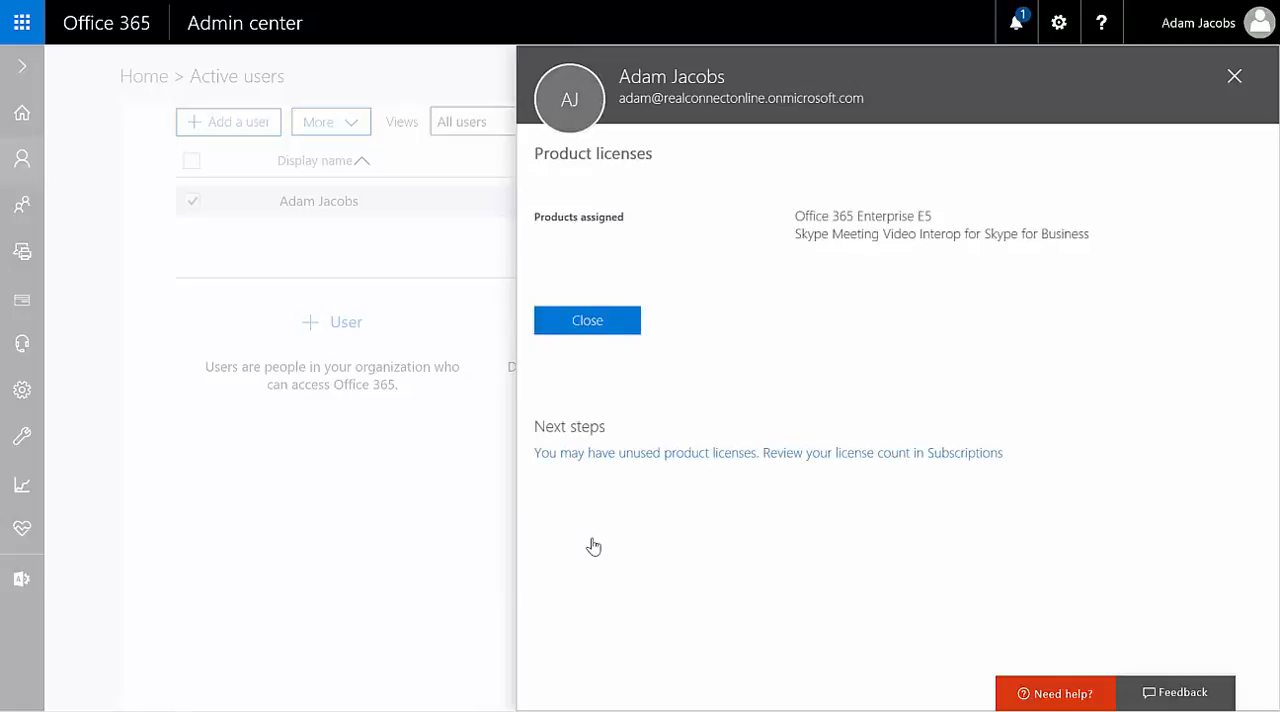
left_click(594, 324)
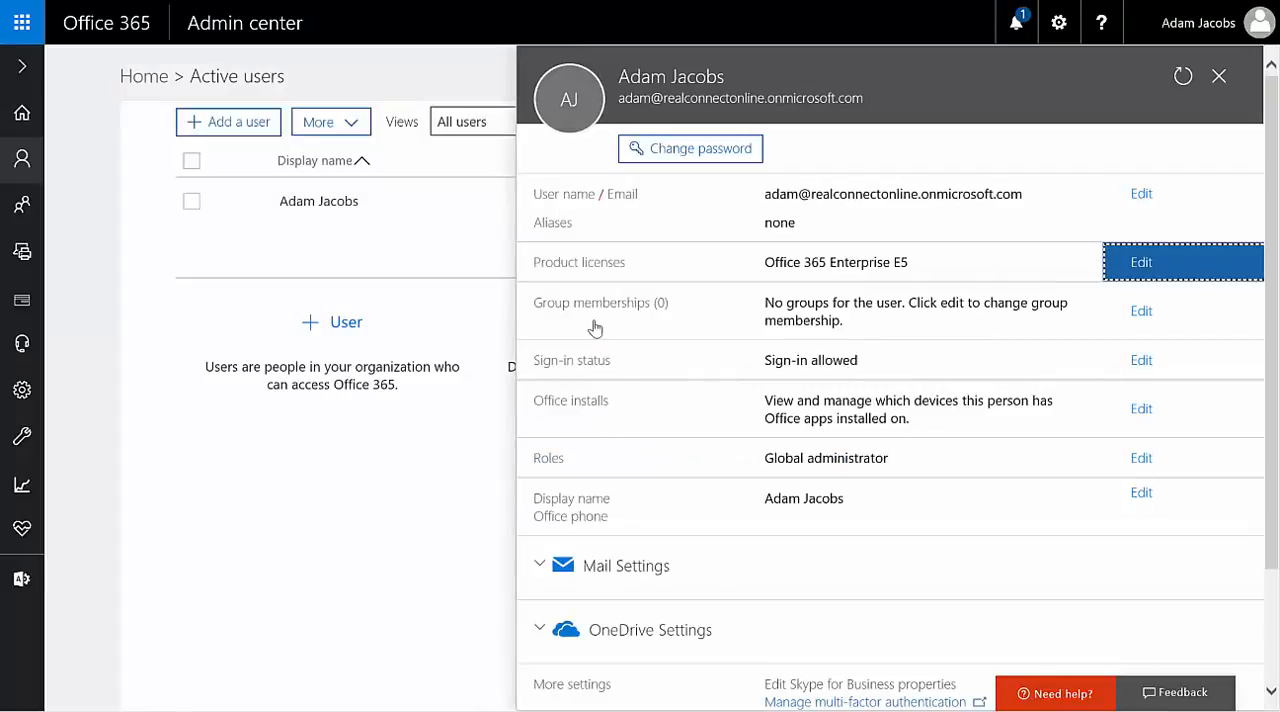
left_click(1219, 76)
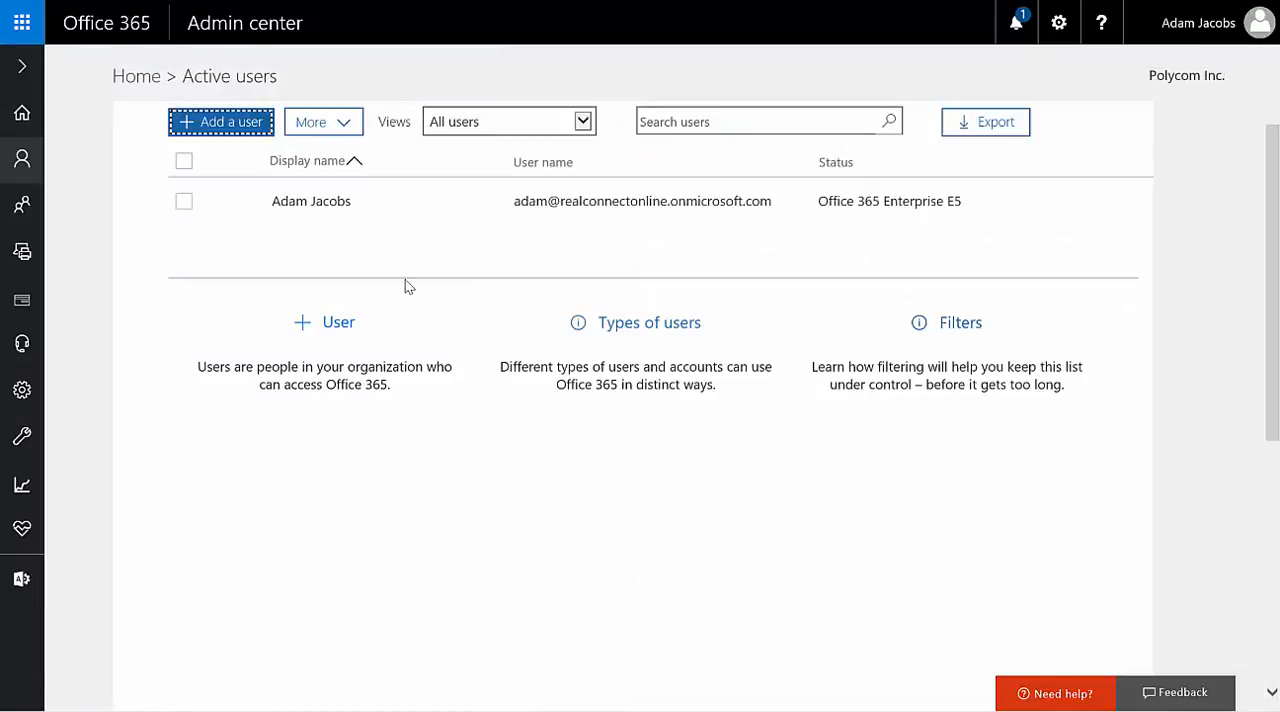
Step: Remove the delegate admin role from Polycom, Inc. under the tenant's partner relationships and reopen the partner's details to check its relationship
left_click(25, 70)
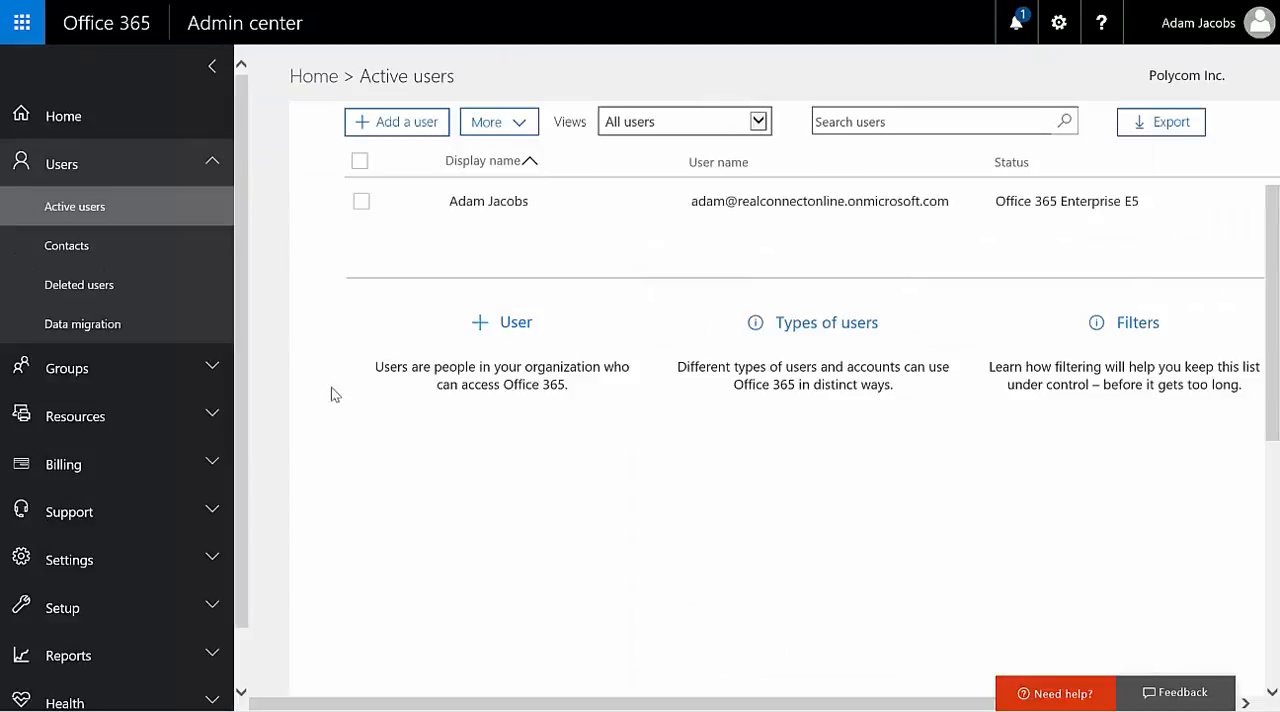
left_click(110, 560)
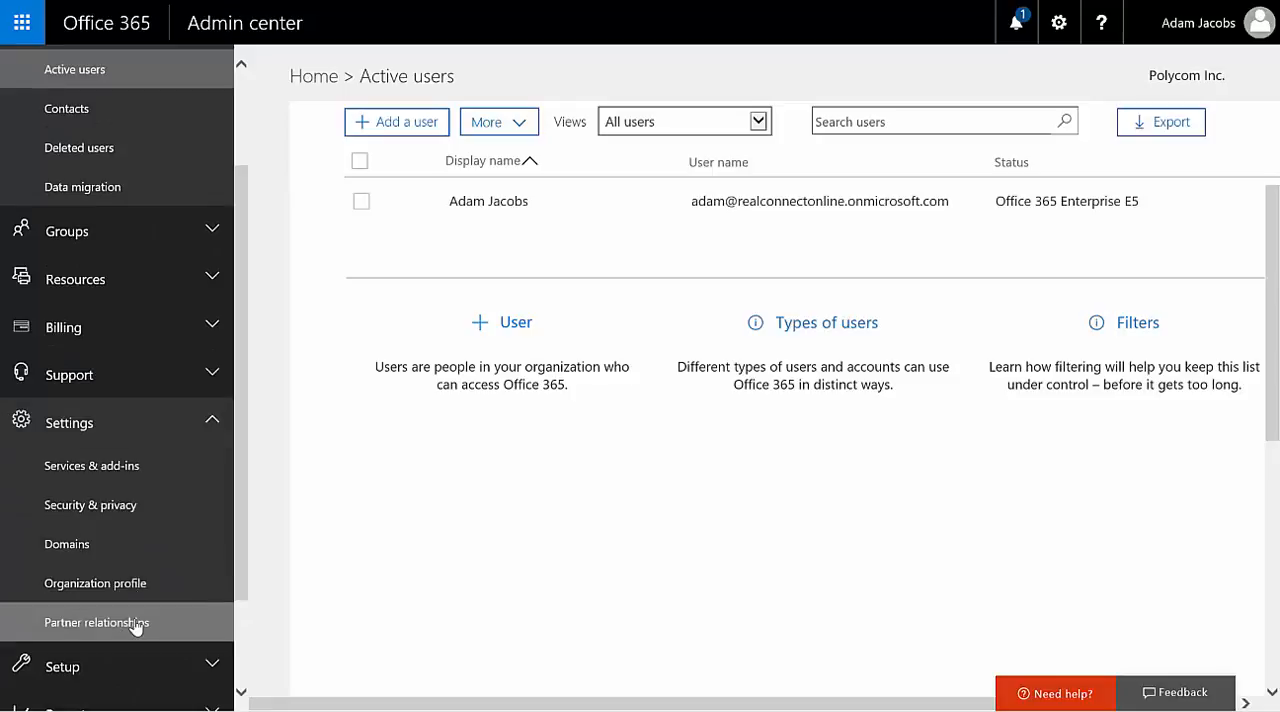
left_click(132, 630)
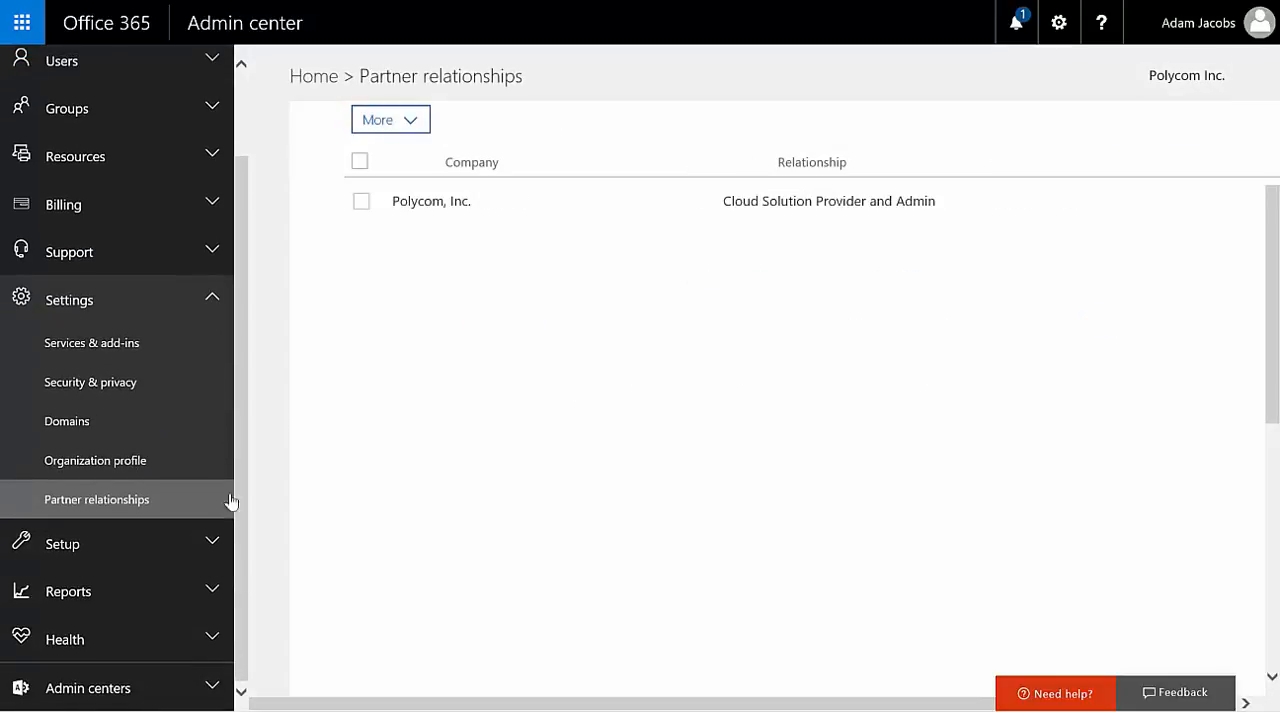
left_click(362, 203)
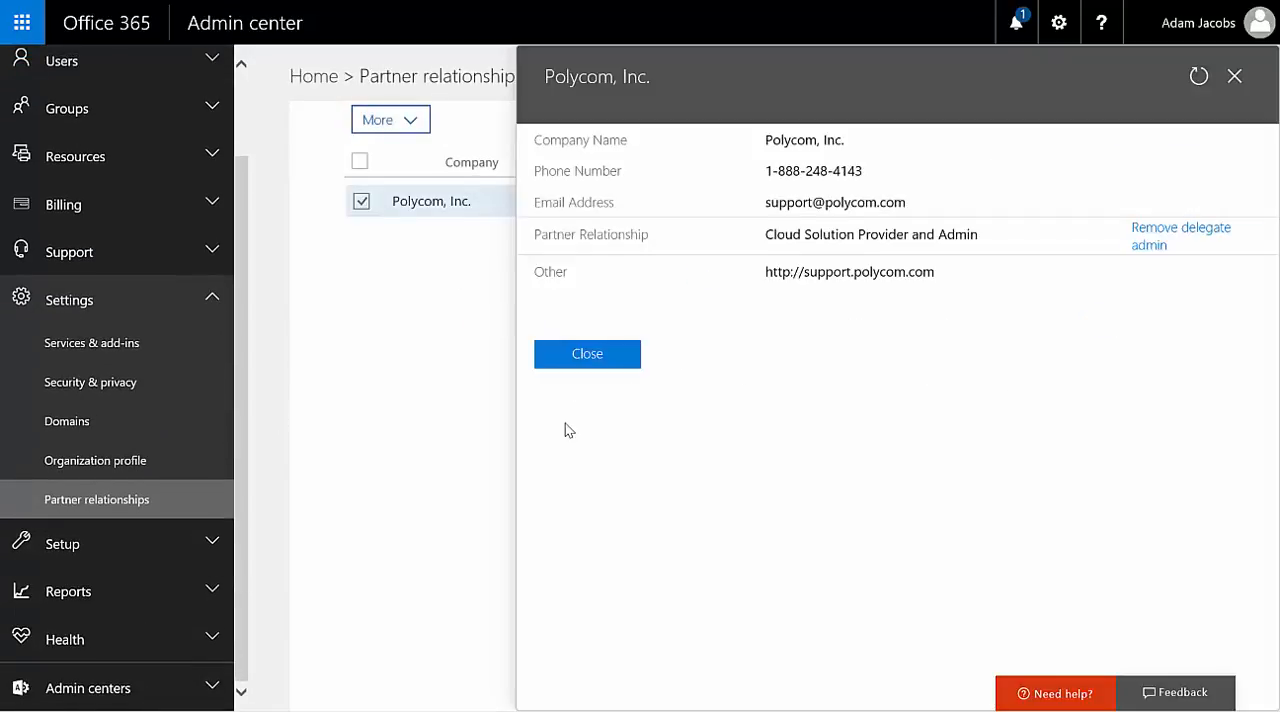
left_click(1152, 246)
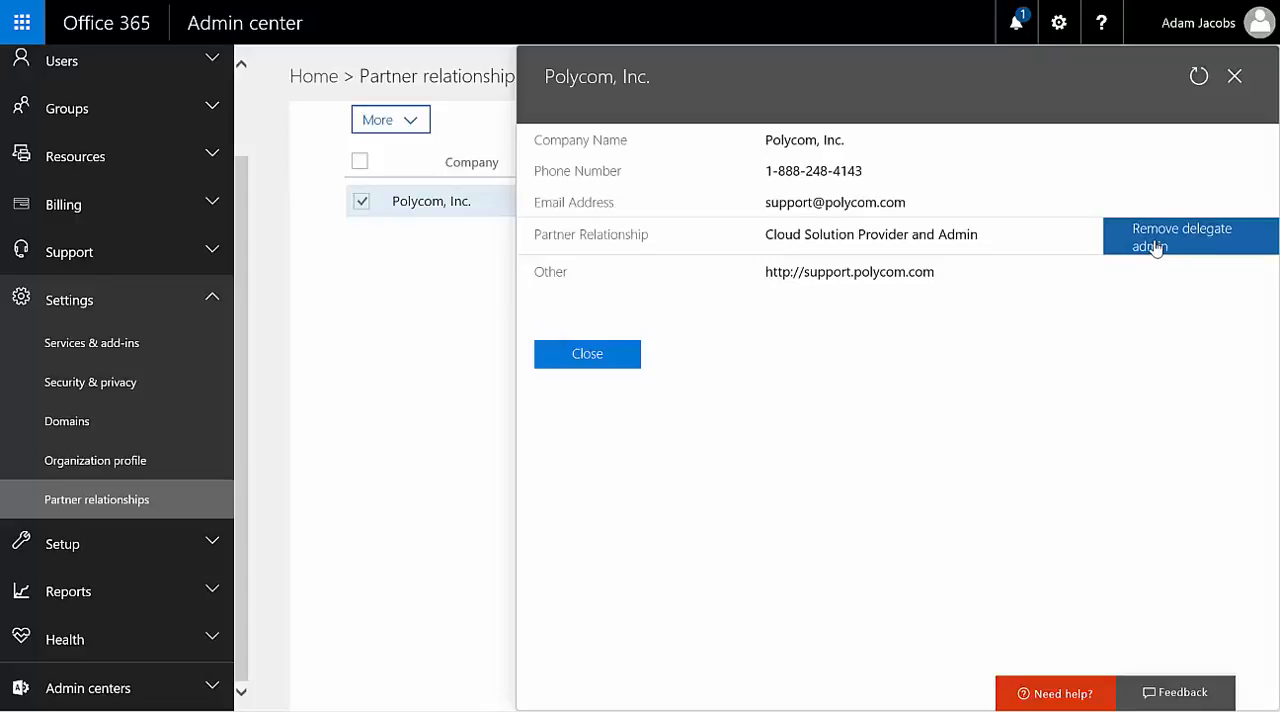
left_click(599, 282)
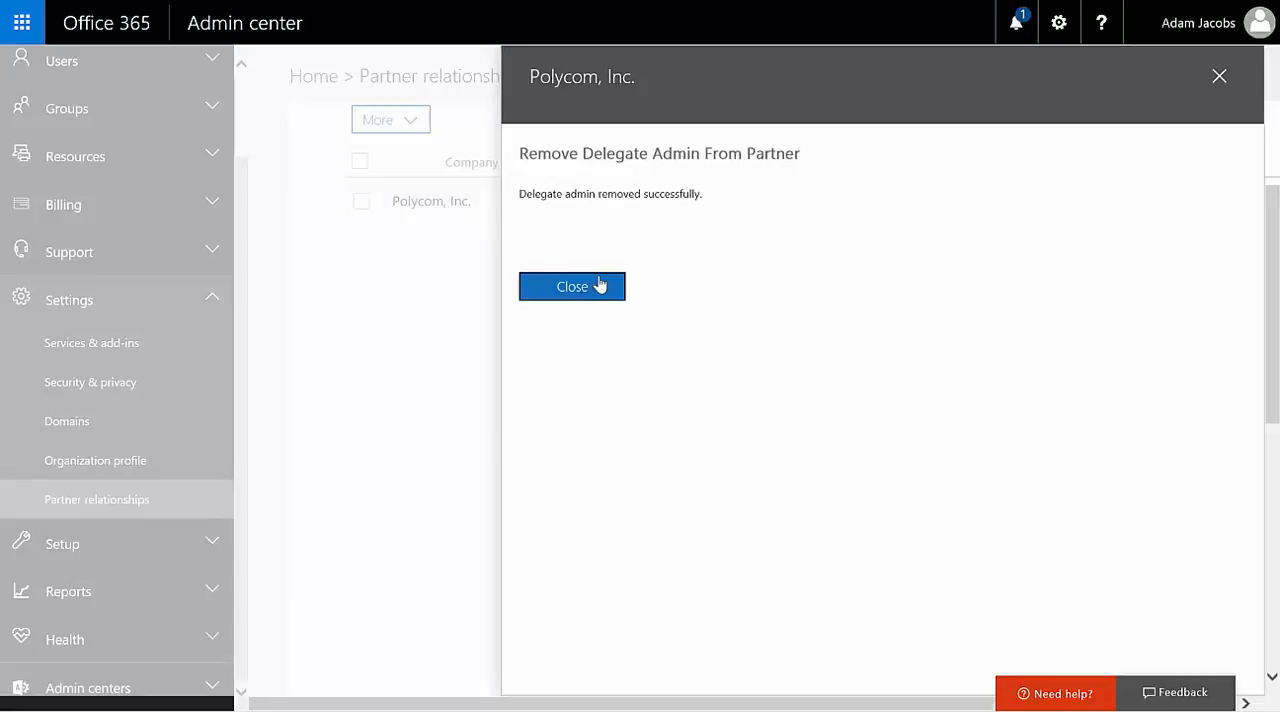
left_click(572, 287)
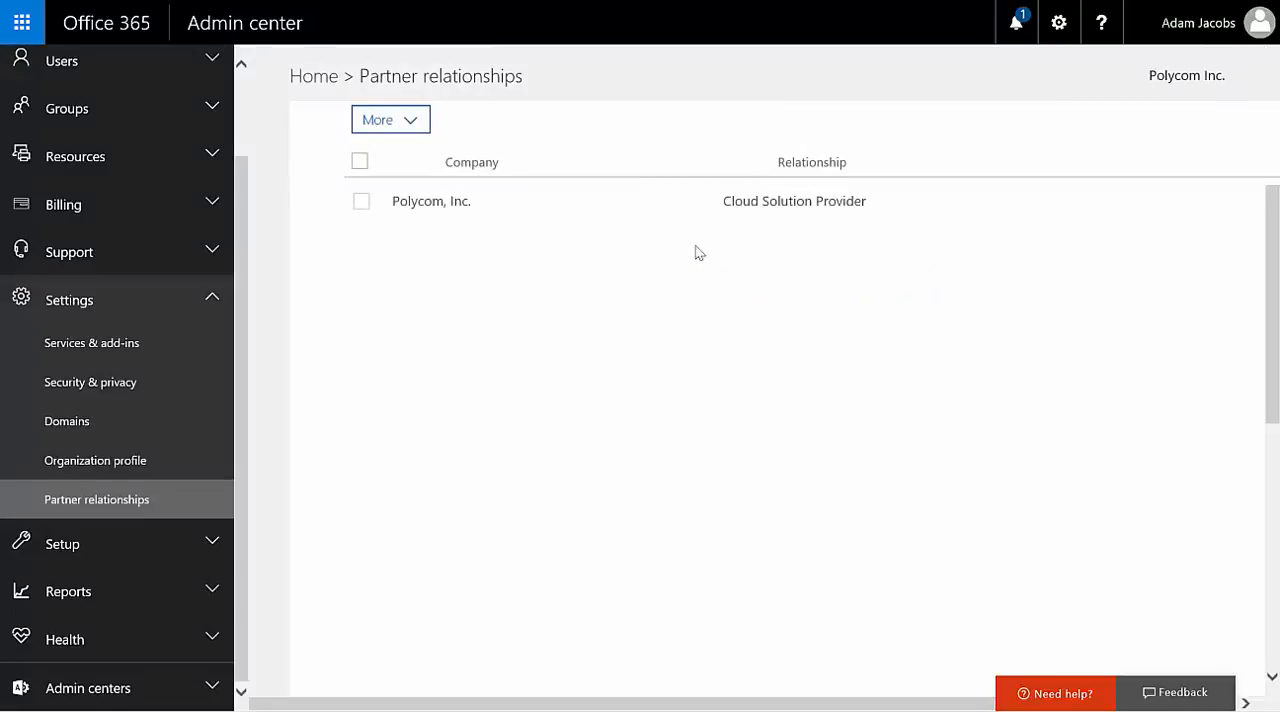
left_click(362, 204)
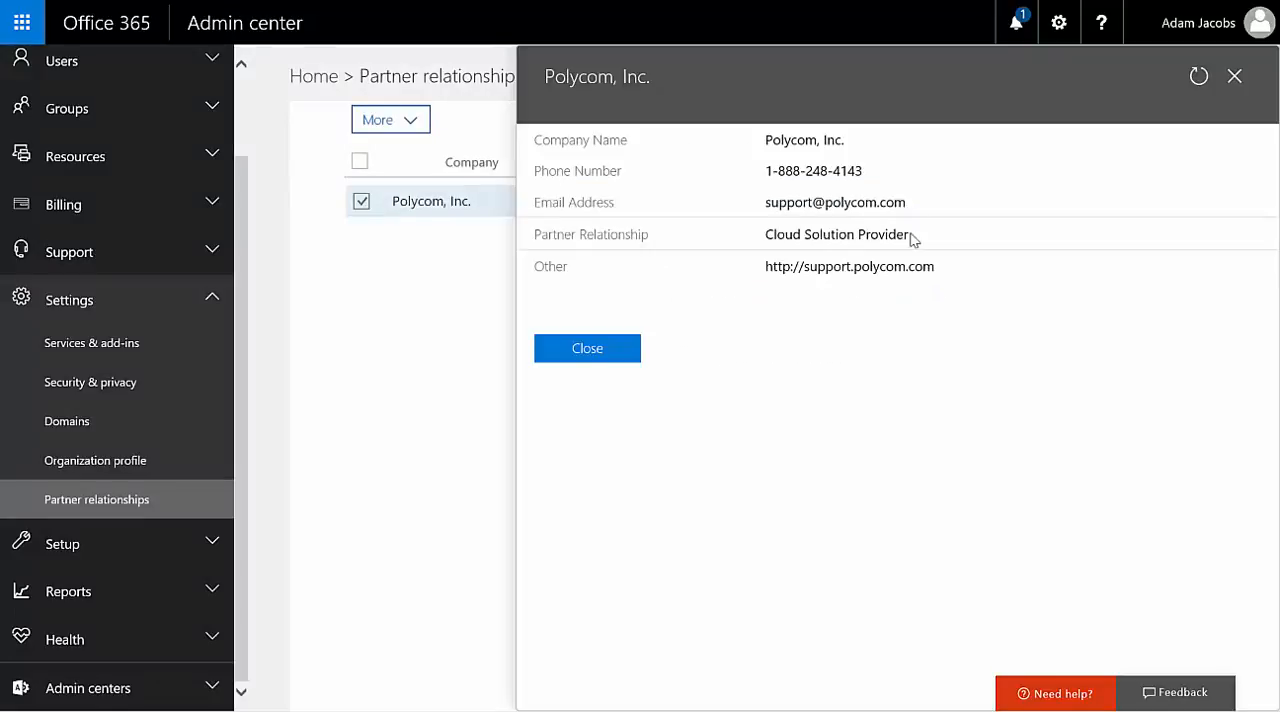